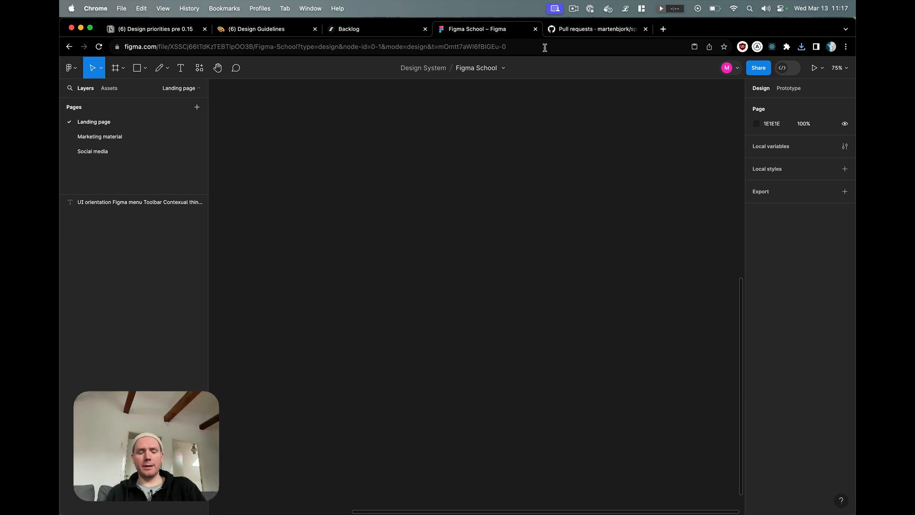
# Draw a frame about 1112 × 948 on the empty canvas and bring the surfer photo from the desktop into it.
pyautogui.press('f')
pyautogui.moveTo(297, 138); pyautogui.dragTo(681, 464)
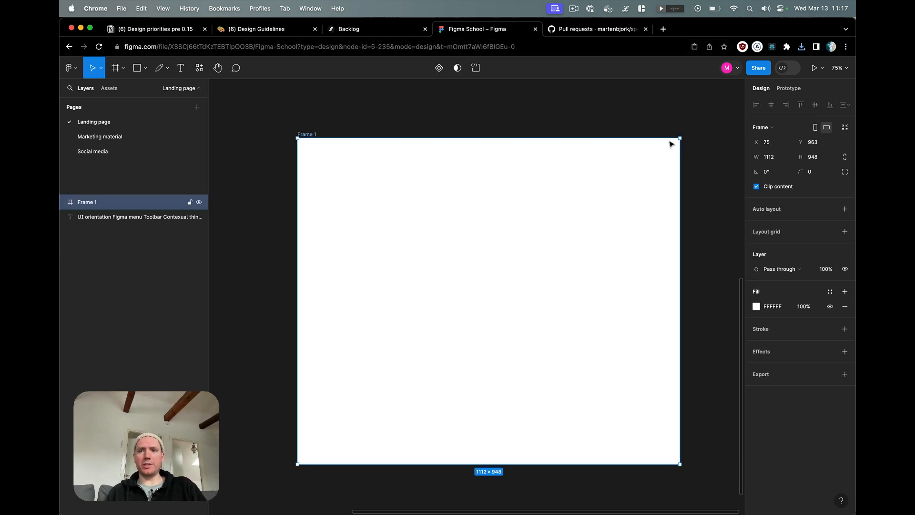
pyautogui.press('F11')
pyautogui.moveTo(744, 139); pyautogui.dragTo(478, 232)
pyautogui.press('F11')
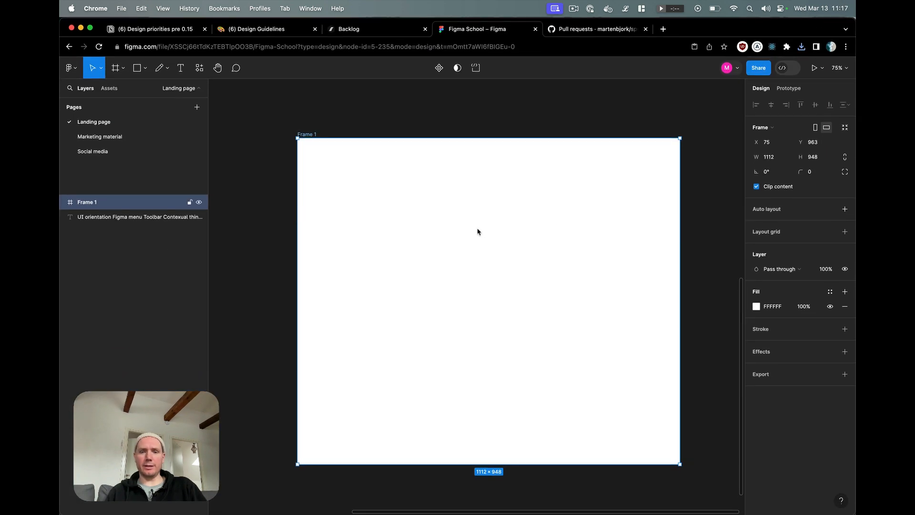
# Scale the oversized surfer photo down proportionally to about 445 × 668 so that it fits inside the frame.
pyautogui.scroll(-5, 508, 243)
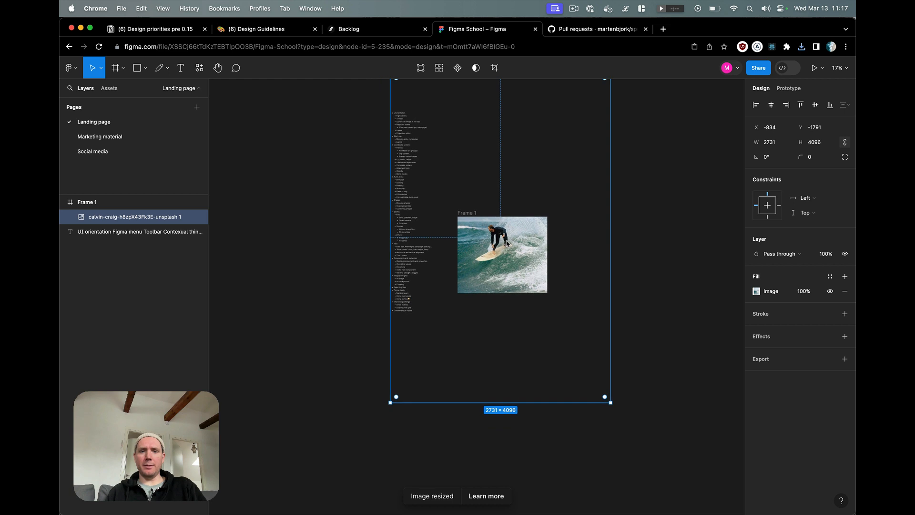
pyautogui.scroll(3, 508, 243)
pyautogui.hscroll(2, 507, 243)
pyautogui.moveTo(582, 116); pyautogui.dragTo(477, 301)
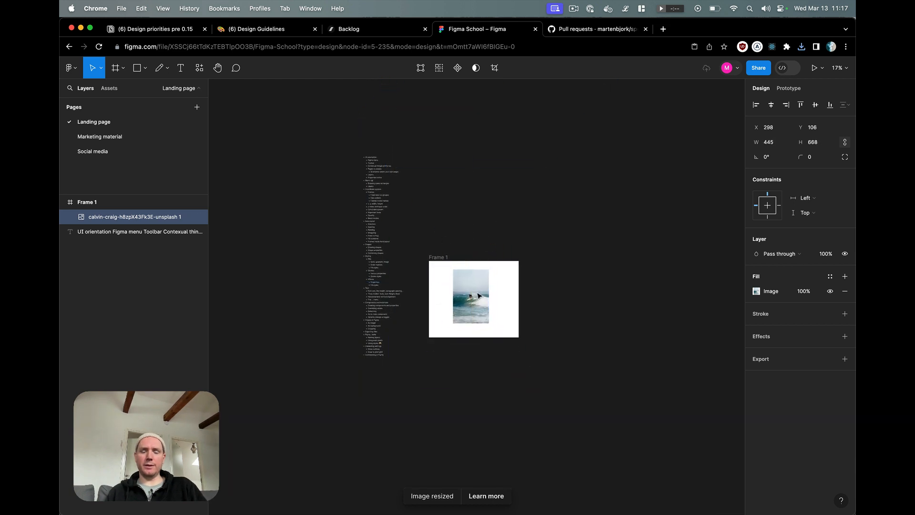
# Resize the photo to a wide format of about 787 × 358 and reposition it within the frame.
pyautogui.scroll(10, 477, 301)
pyautogui.scroll(-2, 478, 298)
pyautogui.hscroll(-2, 478, 298)
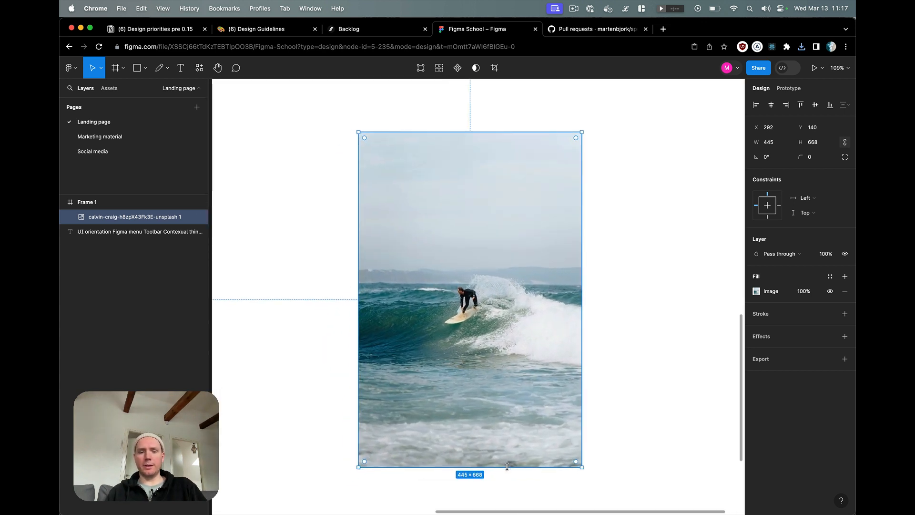
pyautogui.moveTo(508, 466); pyautogui.dragTo(533, 236)
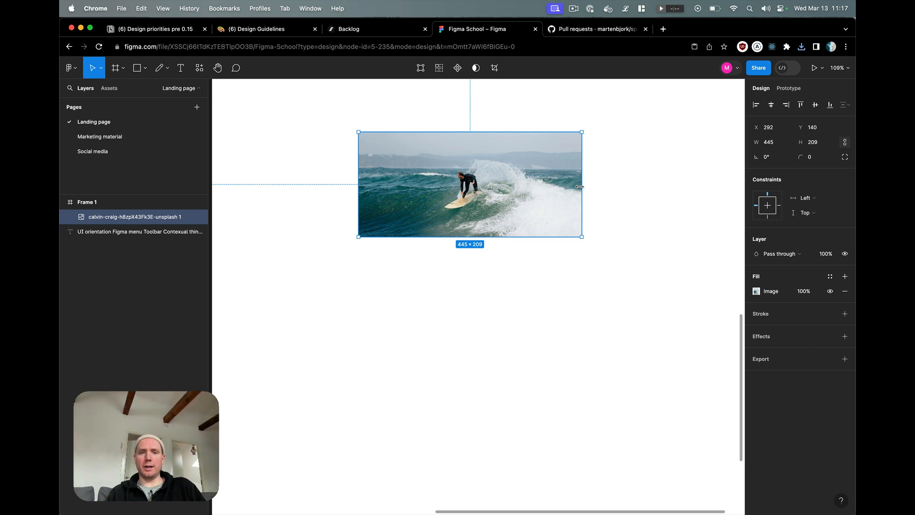
pyautogui.moveTo(580, 186); pyautogui.dragTo(741, 196)
pyautogui.moveTo(669, 197); pyautogui.dragTo(594, 231)
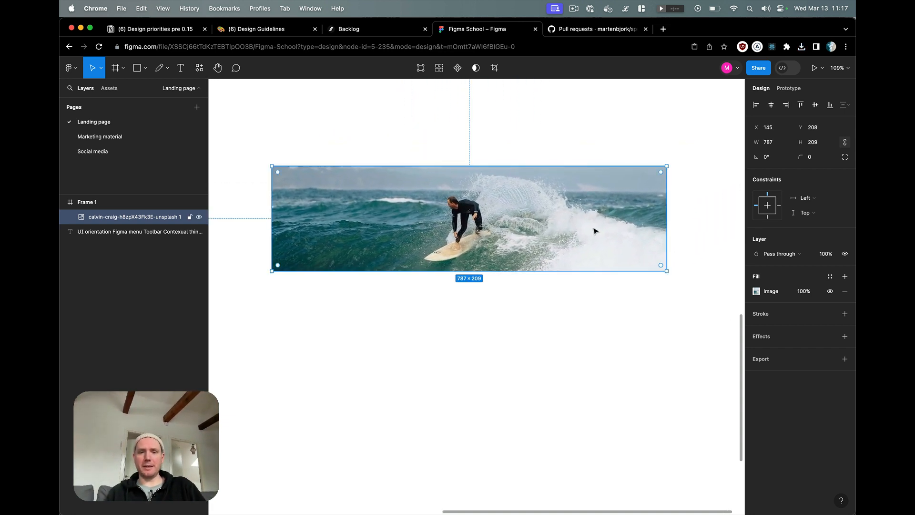
pyautogui.moveTo(579, 271); pyautogui.dragTo(579, 345)
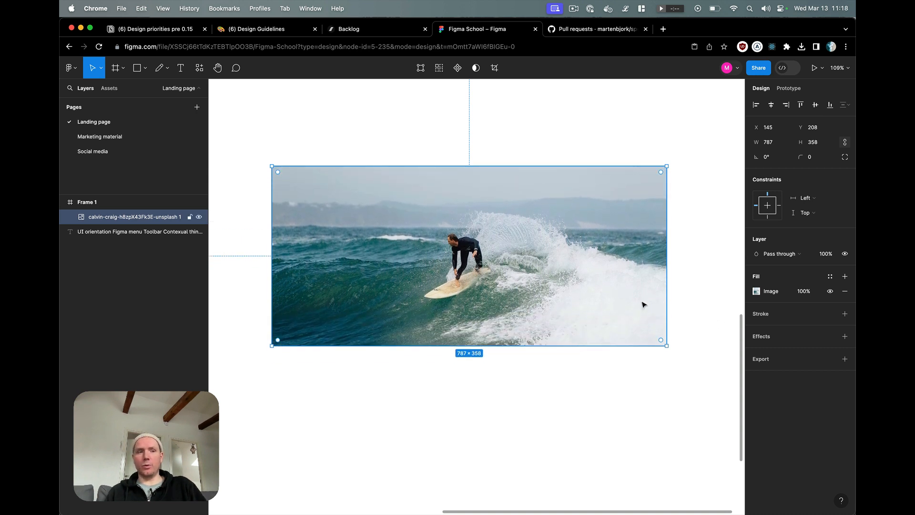
pyautogui.moveTo(641, 303)
pyautogui.mouseDown()
pyautogui.moveTo(656, 291)
pyautogui.moveTo(648, 288)
pyautogui.mouseUp()
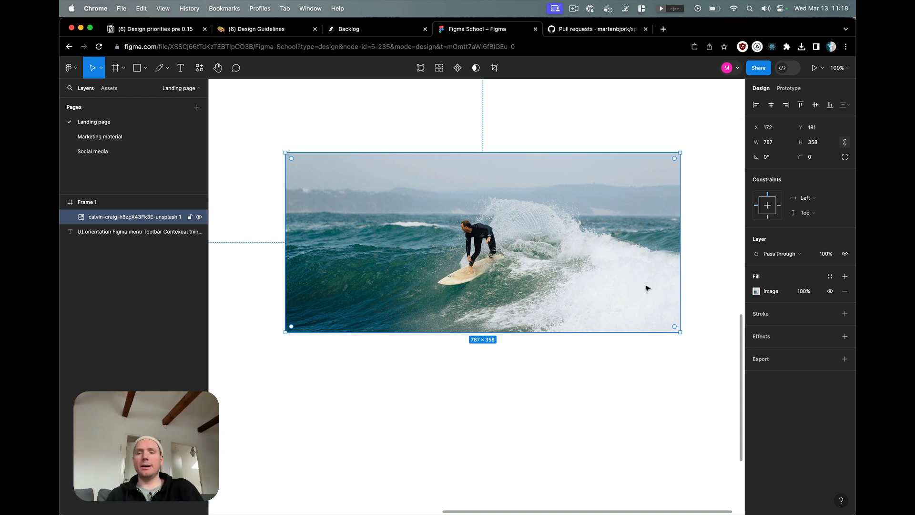
pyautogui.press('cmd+z')
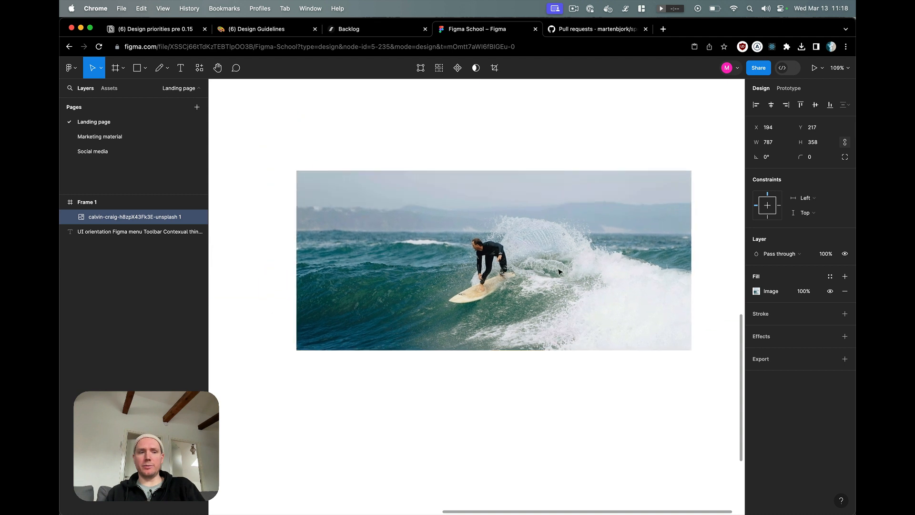
# Try adjusting the exposure in the photo's image fill settings and reset it to neutral.
pyautogui.click(756, 291)
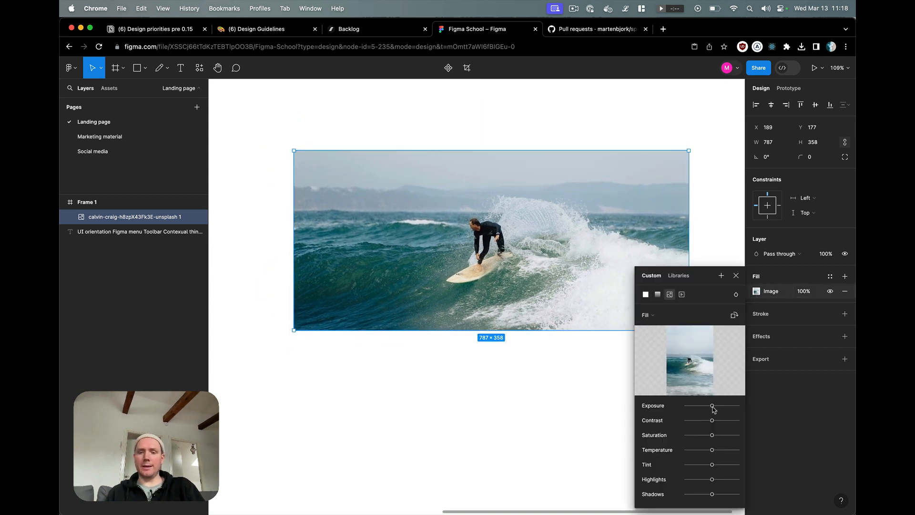
pyautogui.moveTo(713, 406); pyautogui.dragTo(724, 439)
pyautogui.doubleClick(725, 439)
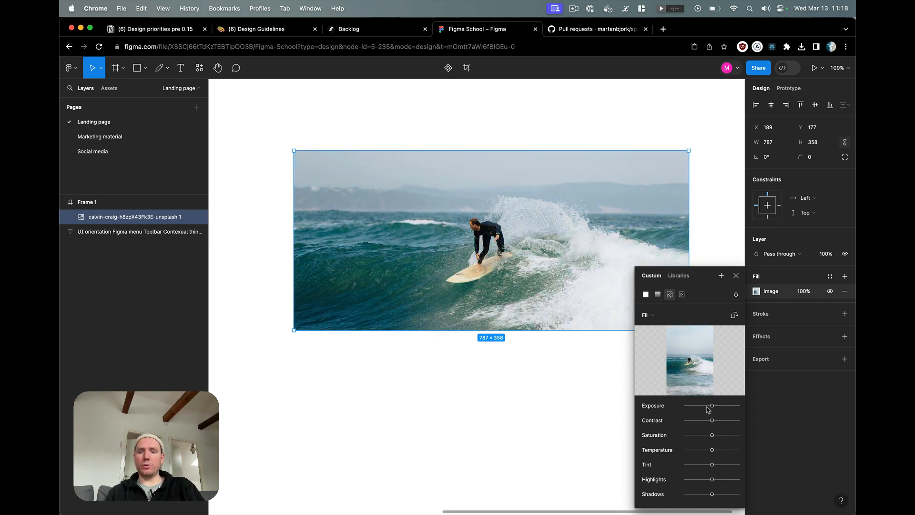
# Try the Fit, Crop and Tile modes on the photo's image fill and return it to Fill.
pyautogui.click(646, 316)
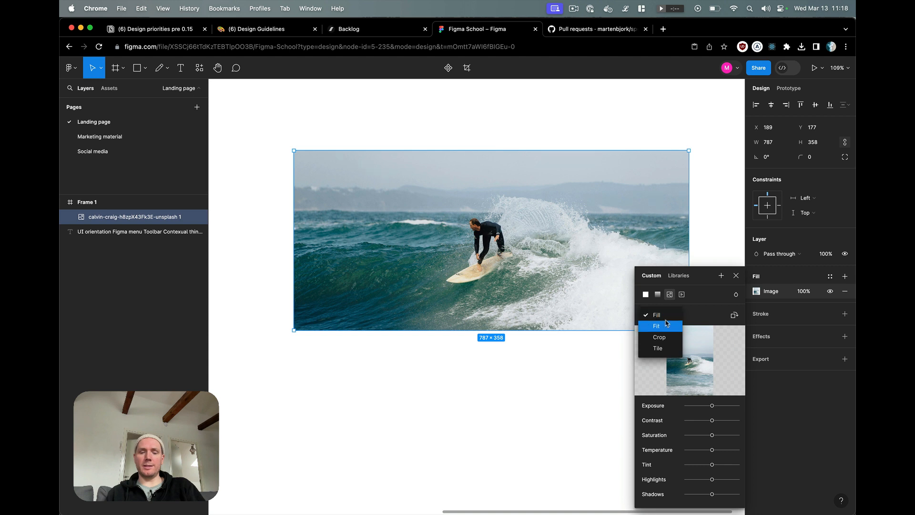
pyautogui.click(668, 327)
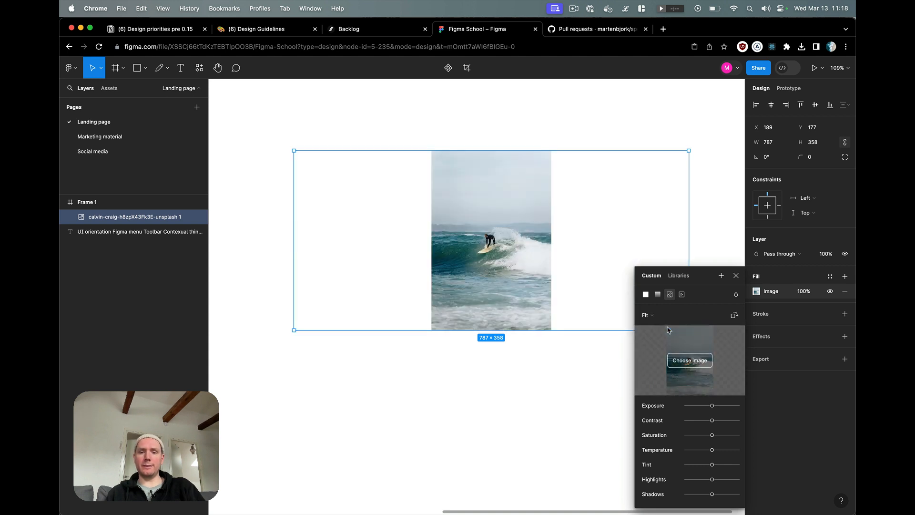
pyautogui.click(647, 315)
pyautogui.click(668, 330)
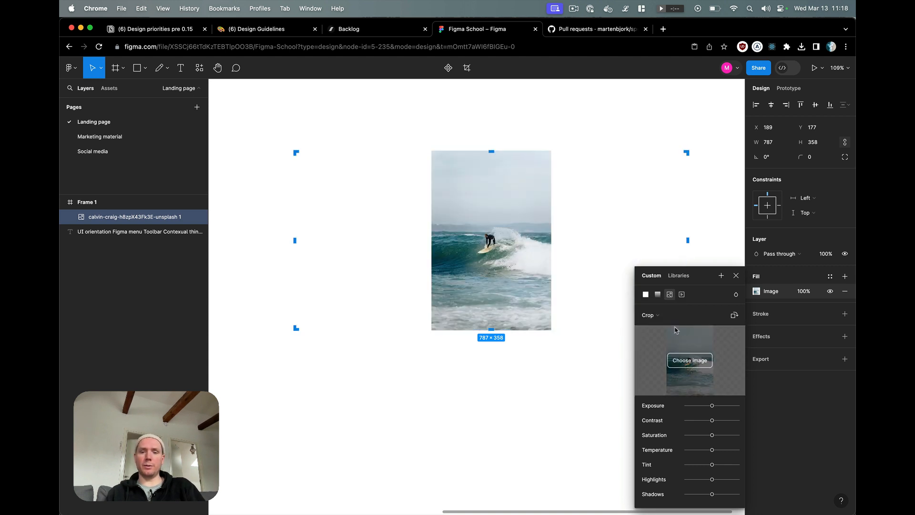
pyautogui.click(655, 316)
pyautogui.click(659, 326)
pyautogui.click(657, 315)
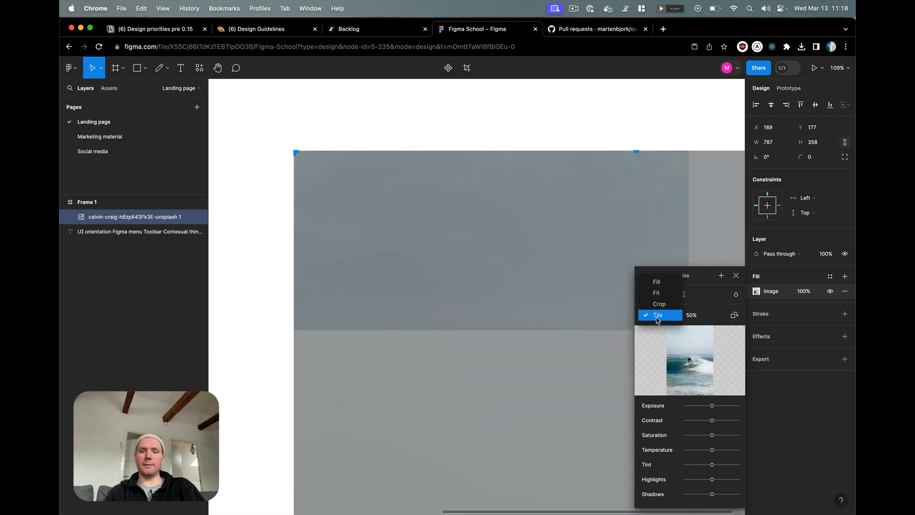
pyautogui.click(661, 284)
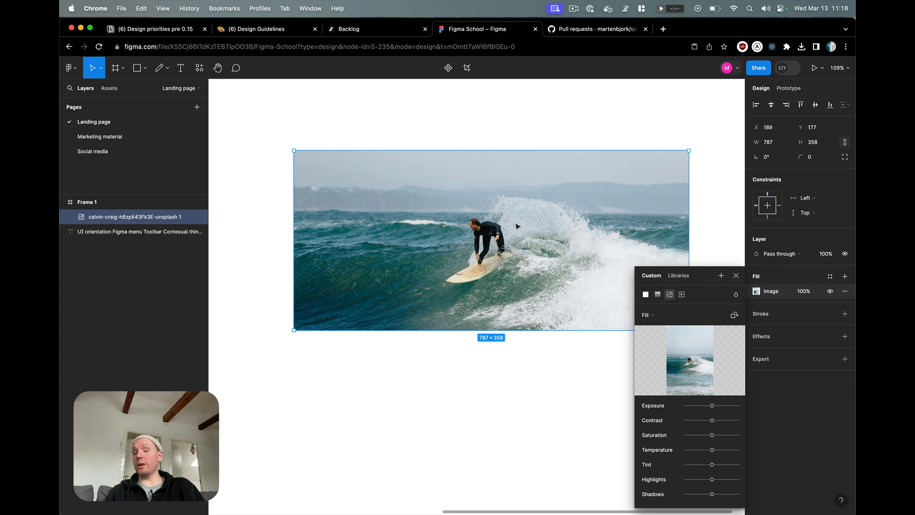
# Switch the photo's image fill to Crop mode and shift the picture within the crop area.
pyautogui.click(646, 315)
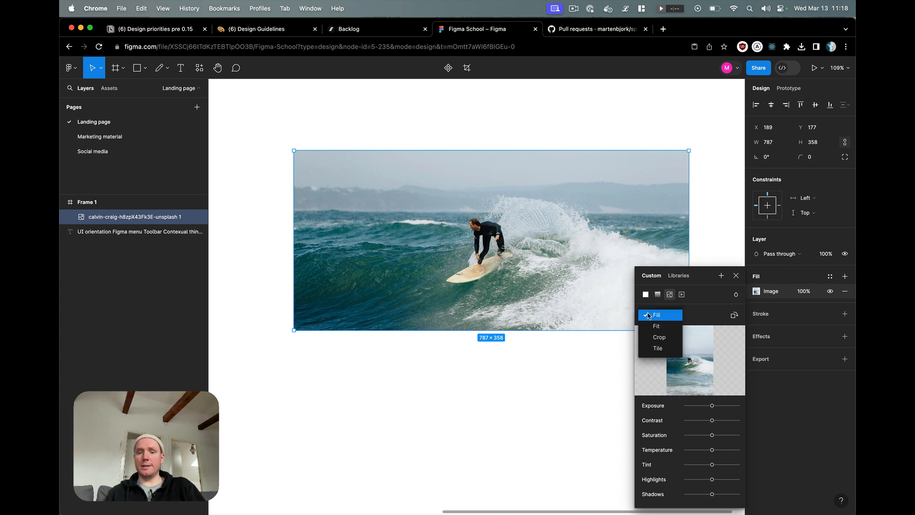
pyautogui.click(666, 337)
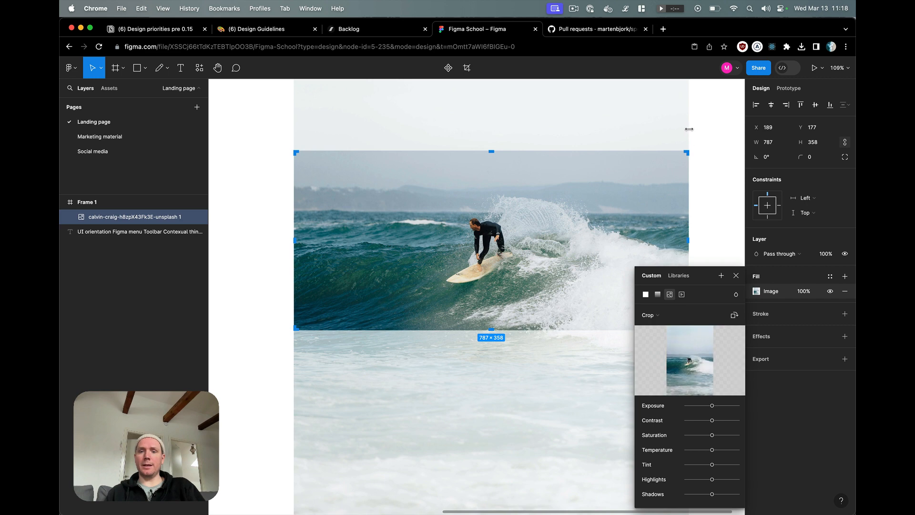
pyautogui.scroll(-5, 689, 128)
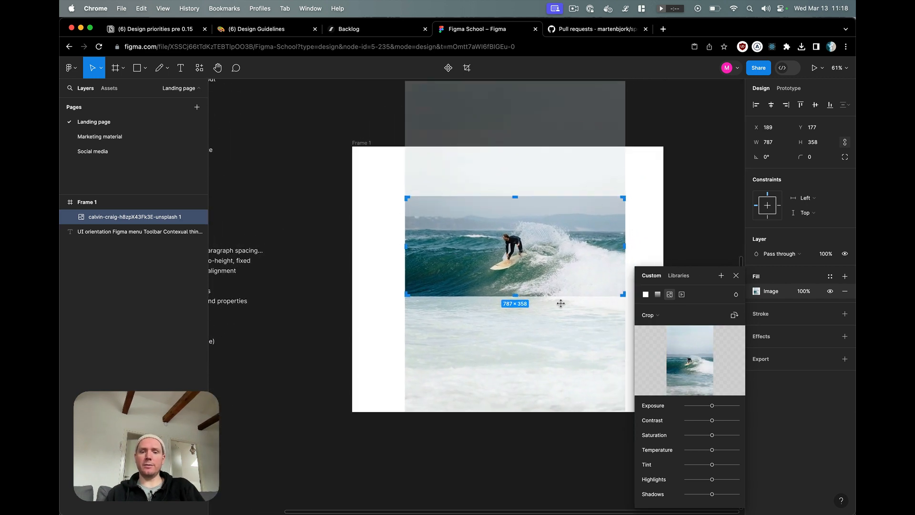
pyautogui.scroll(3, 621, 292)
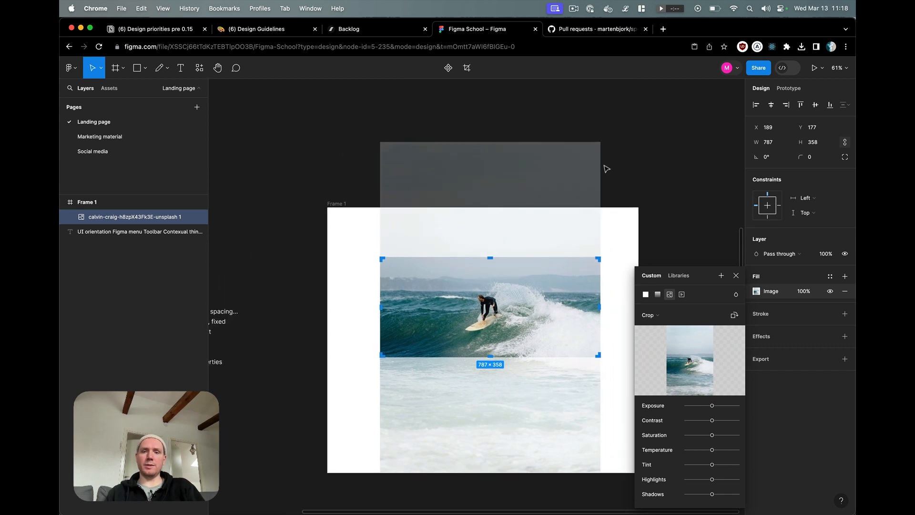
pyautogui.moveTo(393, 177); pyautogui.dragTo(420, 194)
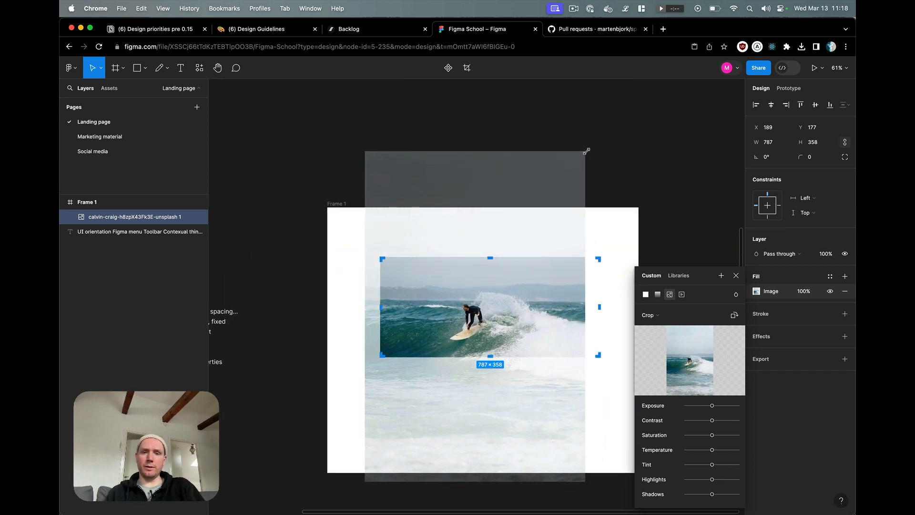
# Enlarge the picture behind the crop area, move it so the surfer sits in the left part, and finish cropping.
pyautogui.moveTo(587, 151); pyautogui.dragTo(702, 56)
pyautogui.moveTo(637, 135); pyautogui.dragTo(605, 224)
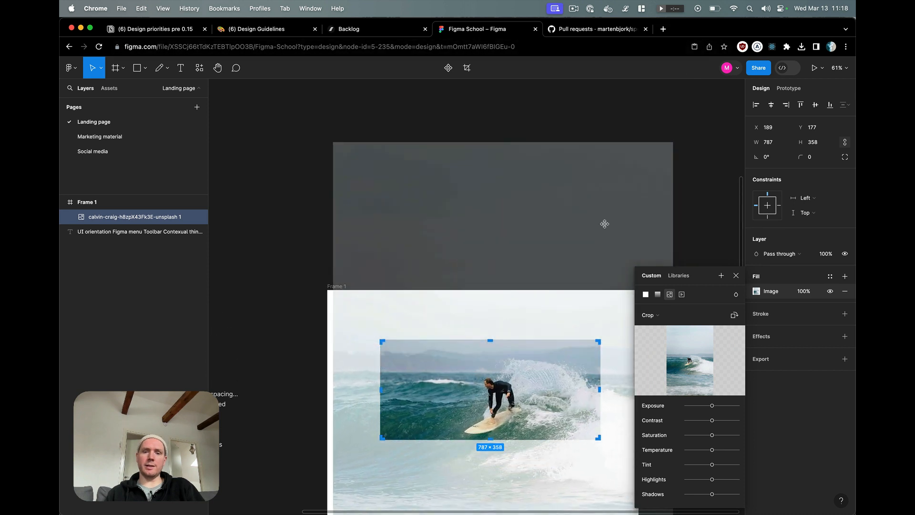
pyautogui.moveTo(685, 132); pyautogui.dragTo(736, 89)
pyautogui.moveTo(681, 171); pyautogui.dragTo(566, 176)
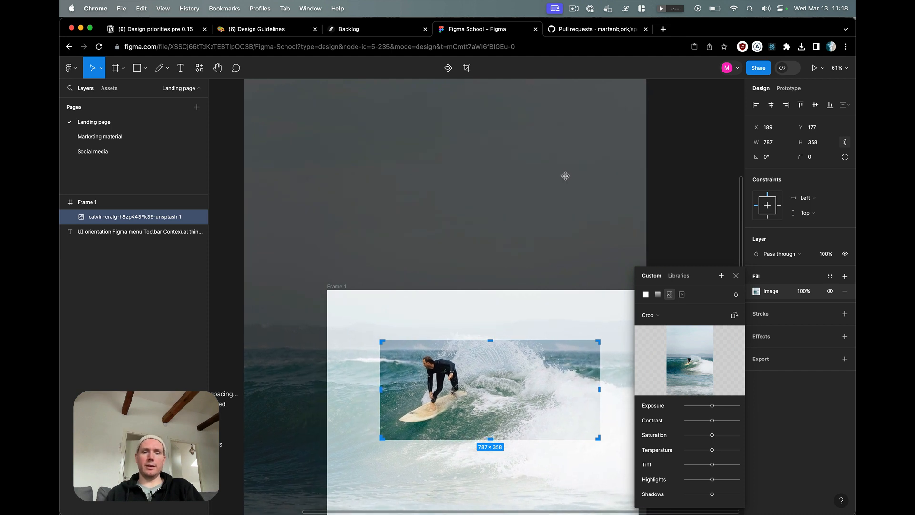
pyautogui.press('Escape')
pyautogui.press('Escape')
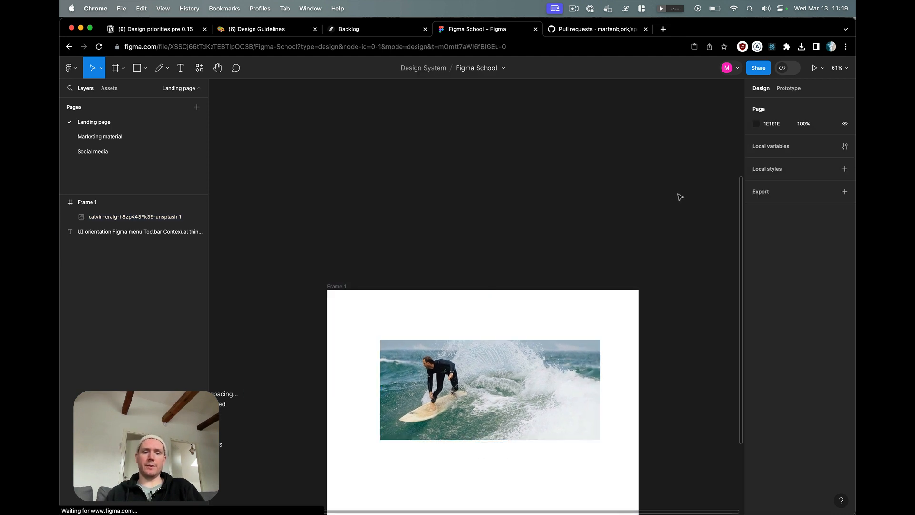
# Reopen the photo's crop, reposition the picture with the surfer in the left part, keep Crop mode, and deselect the photo.
pyautogui.hotkey('shift', '1')
pyautogui.scroll(5, 452, 307)
pyautogui.scroll(1, 455, 286)
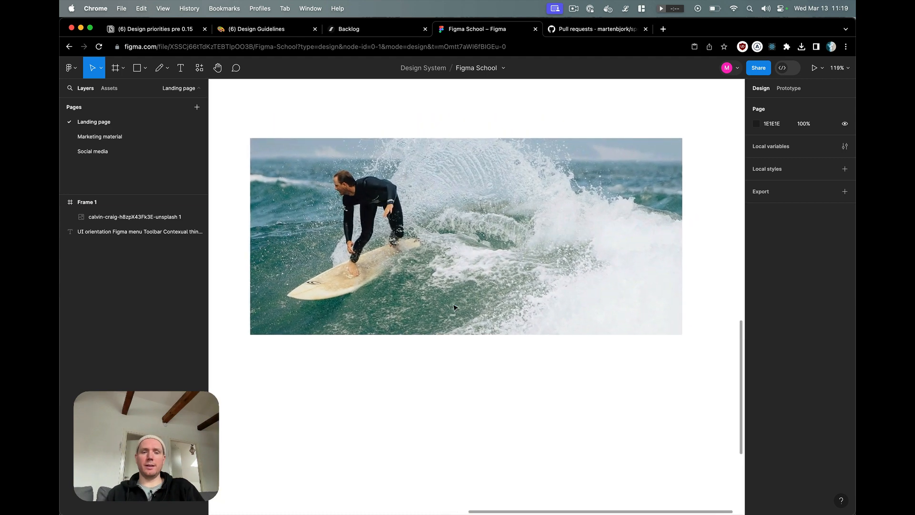
pyautogui.click(457, 256)
pyautogui.doubleClick(423, 184)
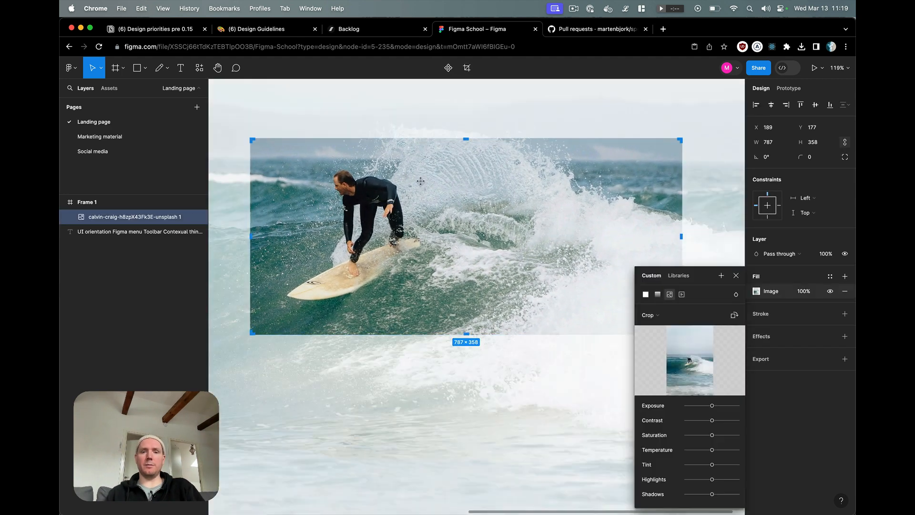
pyautogui.scroll(-5, 419, 181)
pyautogui.moveTo(497, 168); pyautogui.dragTo(461, 83)
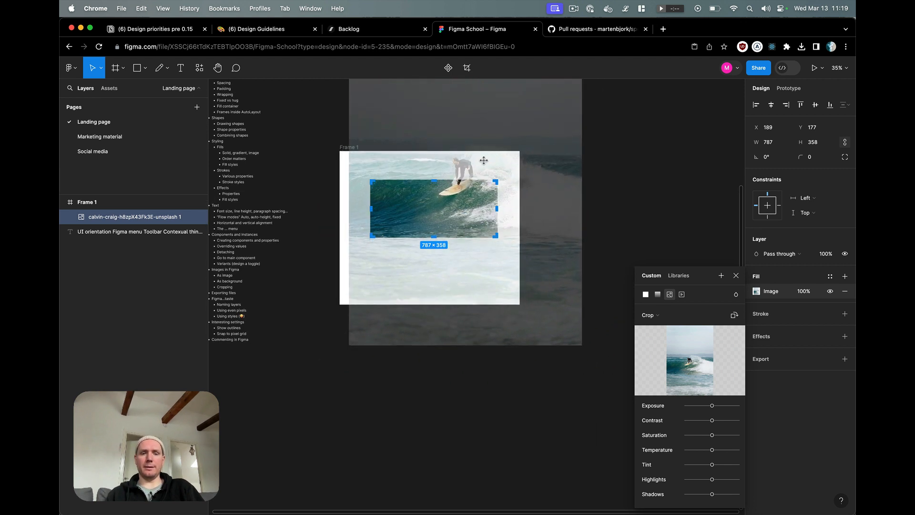
pyautogui.scroll(2, 477, 151)
pyautogui.moveTo(476, 148); pyautogui.dragTo(435, 165)
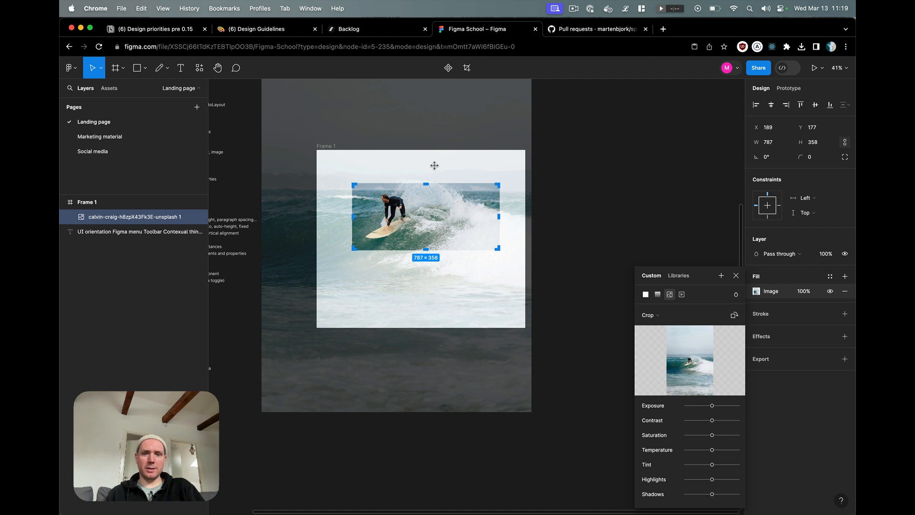
pyautogui.click(659, 317)
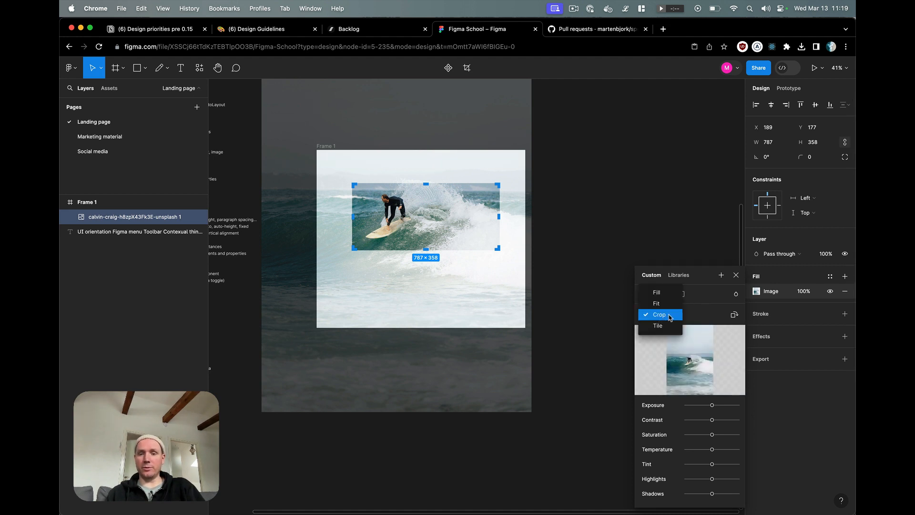
pyautogui.click(596, 296)
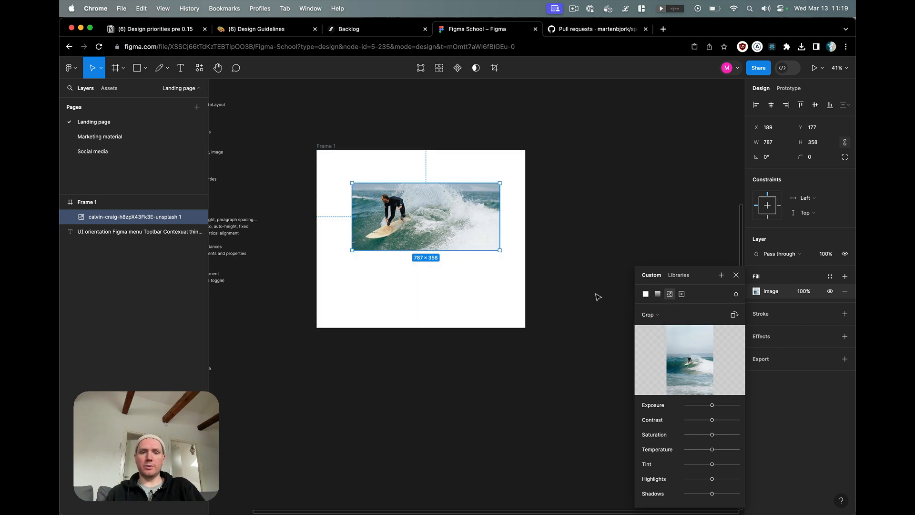
pyautogui.click(597, 296)
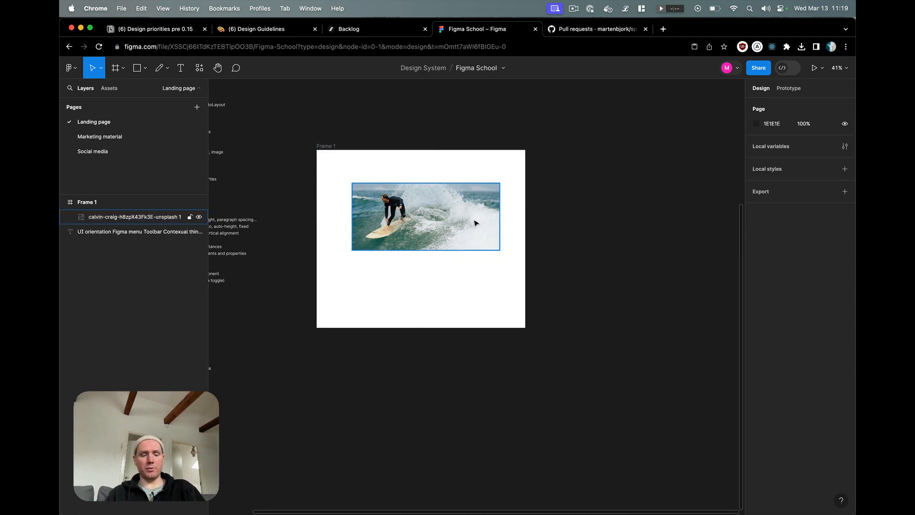
# Open and leave the photo's crop editing, and bring it up again through the photo's image fill settings.
pyautogui.doubleClick(417, 199)
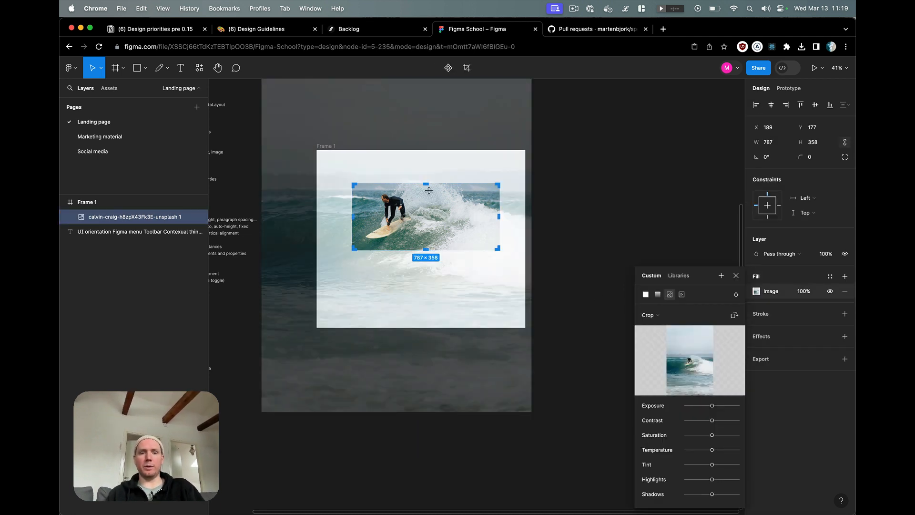
pyautogui.click(549, 261)
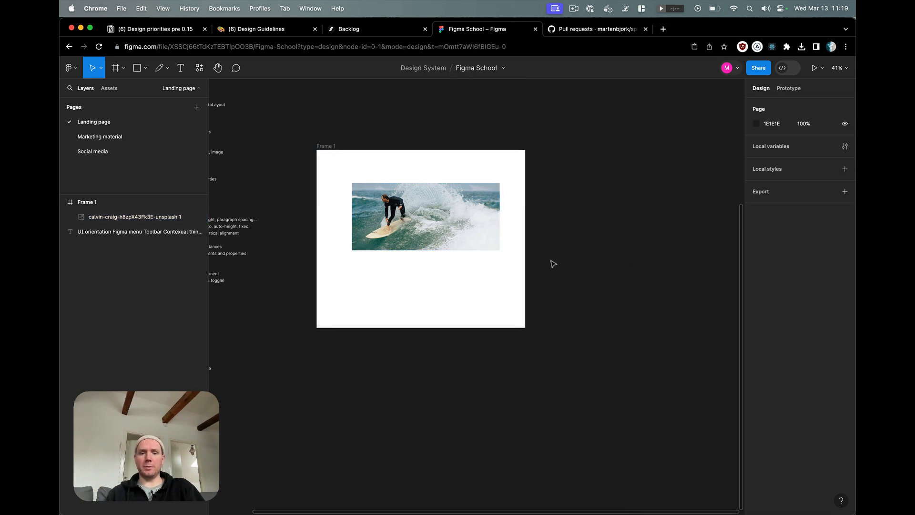
pyautogui.click(465, 220)
pyautogui.click(756, 291)
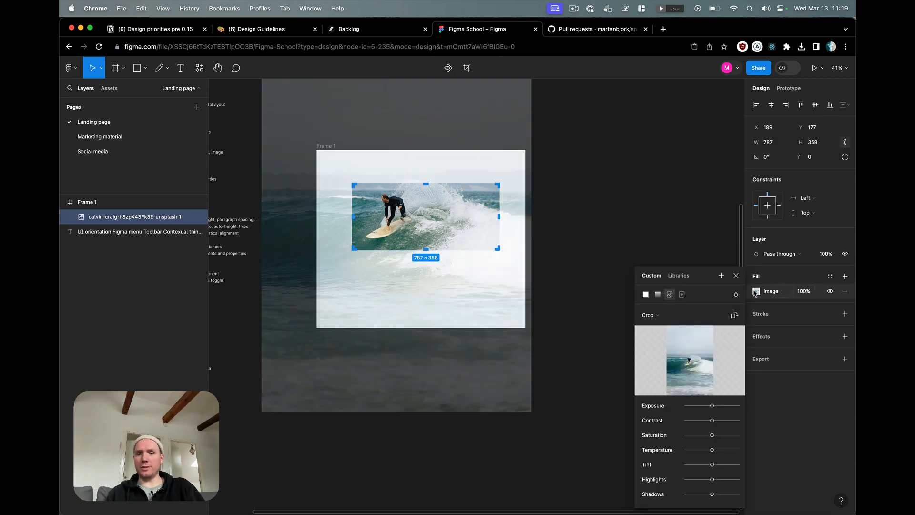
# Keep the photo's image fill in Crop mode and shift the picture so the surfer sits in the right part of the crop area.
pyautogui.click(662, 316)
pyautogui.click(658, 315)
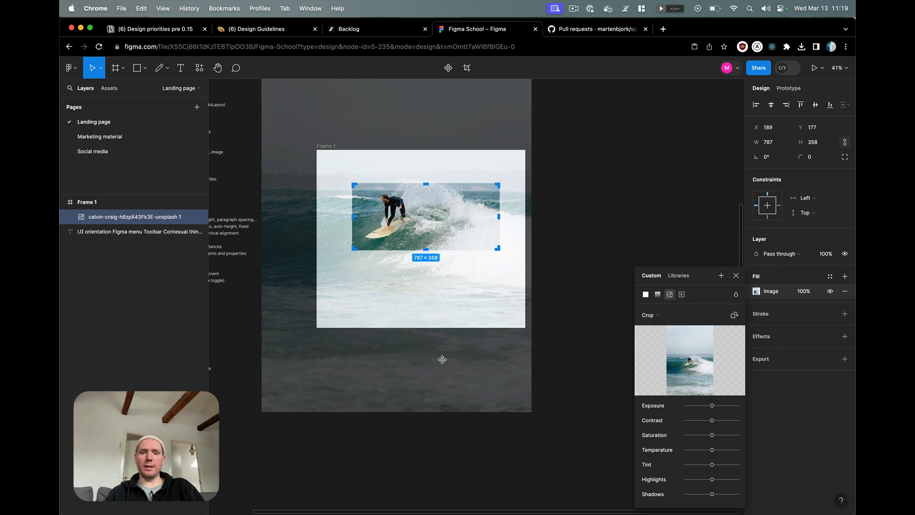
pyautogui.moveTo(439, 359); pyautogui.dragTo(510, 359)
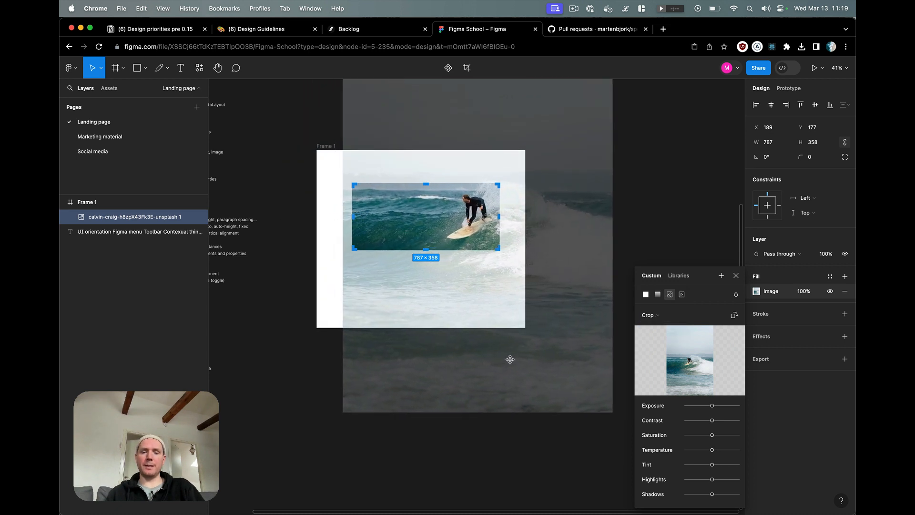
# Try widening the picture behind the crop area from its left edge, and undo that stretch.
pyautogui.scroll(3, 537, 382)
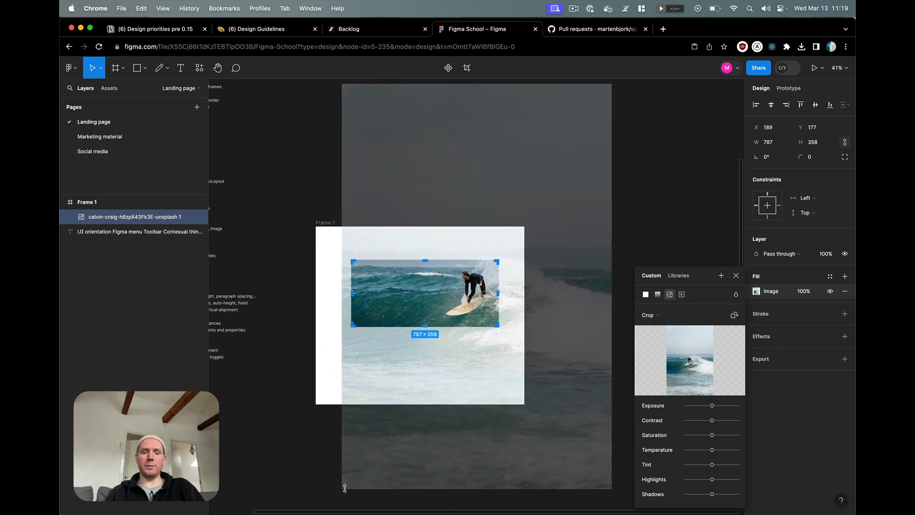
pyautogui.moveTo(343, 488)
pyautogui.mouseDown()
pyautogui.moveTo(349, 448)
pyautogui.moveTo(249, 365)
pyautogui.moveTo(348, 486)
pyautogui.moveTo(334, 489)
pyautogui.mouseUp()
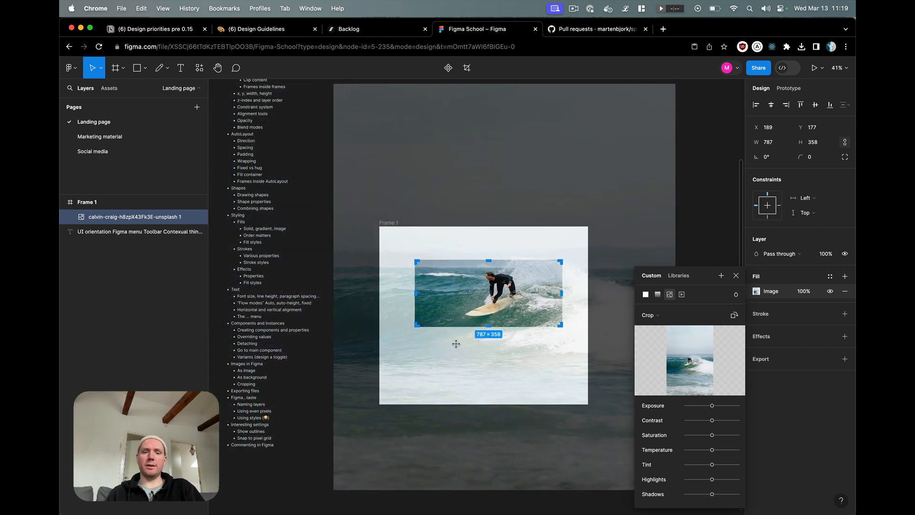
pyautogui.press('super+z')
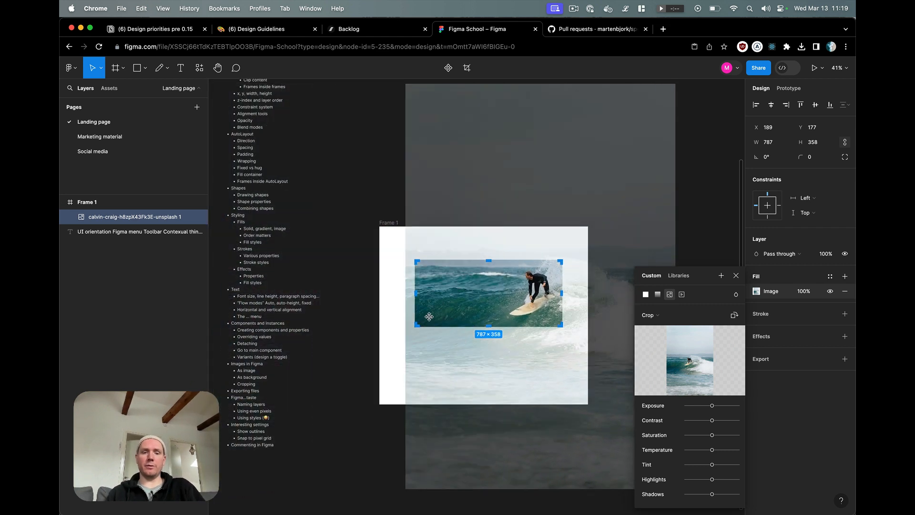
# Finish cropping, move the photo to about X 162, Y 116 in the frame, and deselect it.
pyautogui.click(392, 241)
pyautogui.moveTo(491, 292); pyautogui.dragTo(483, 281)
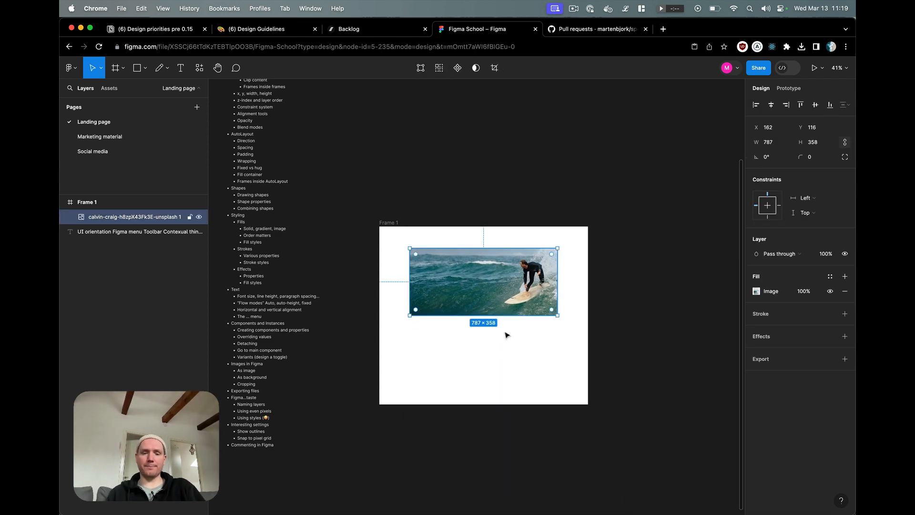
pyautogui.click(535, 384)
# Round the corners of the surfer photo with a corner radius of 50.
pyautogui.click(486, 299)
pyautogui.hotkey('shift', '2')
pyautogui.scroll(-3, 520, 296)
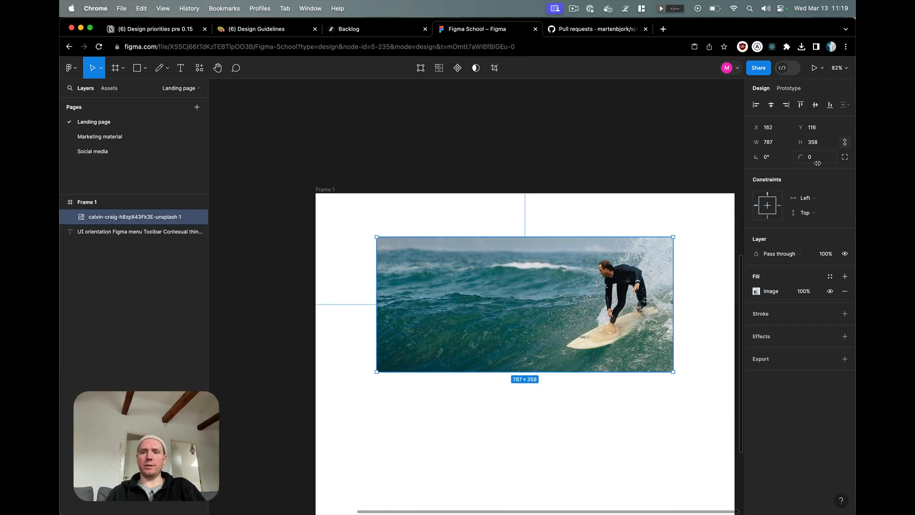
pyautogui.click(820, 156)
pyautogui.write('50')
pyautogui.press('Return')
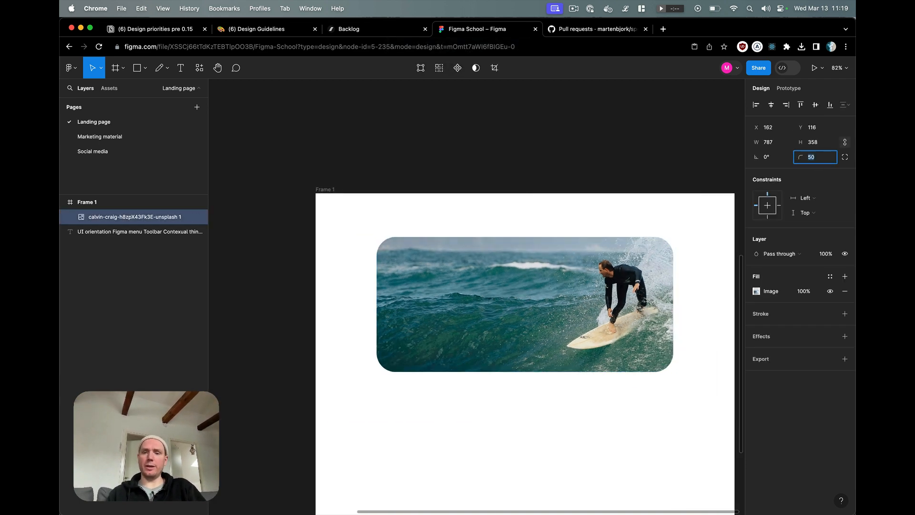
# Add a drop shadow to the photo with a blur of 44 and a Y offset of 34, and deselect the photo.
pyautogui.click(782, 334)
pyautogui.click(758, 351)
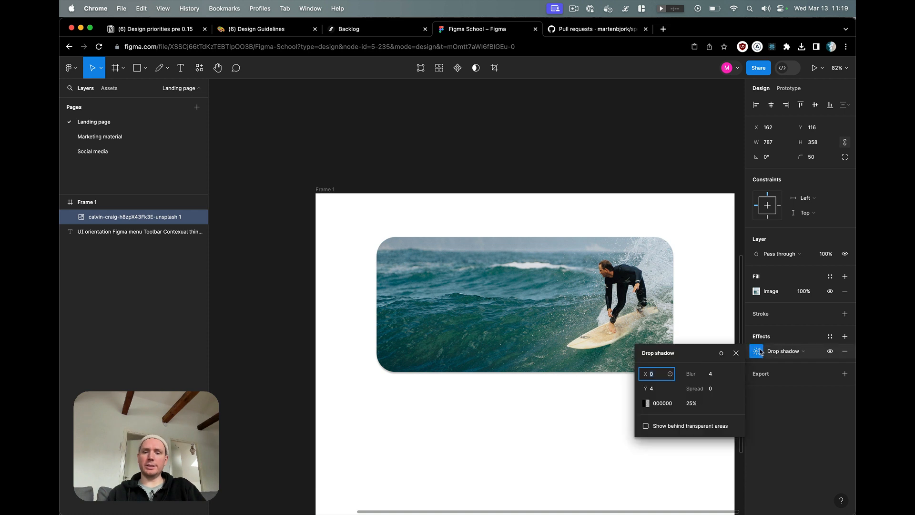
pyautogui.click(673, 403)
pyautogui.click(712, 373)
pyautogui.hotkey('shift', 'Up')
pyautogui.hotkey('shift', 'Up')
pyautogui.hotkey('shift', 'Up')
pyautogui.hotkey('shift', 'Up')
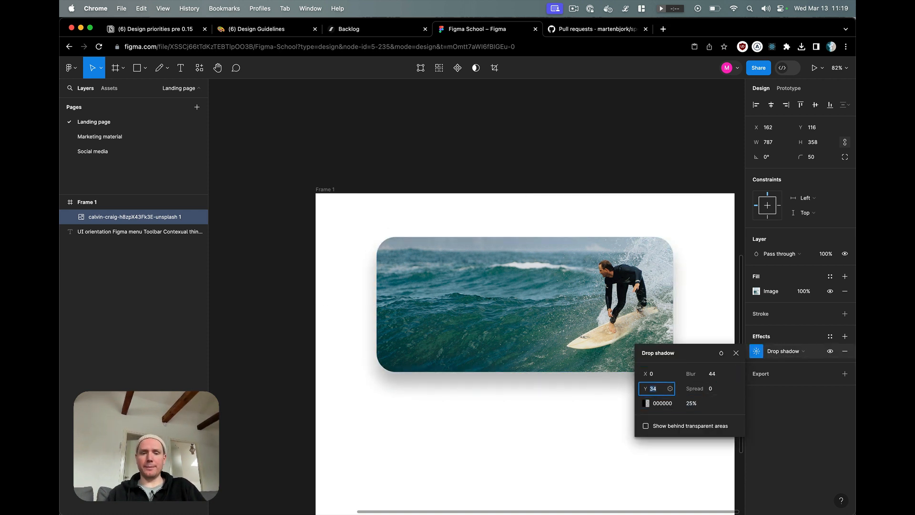
pyautogui.click(493, 466)
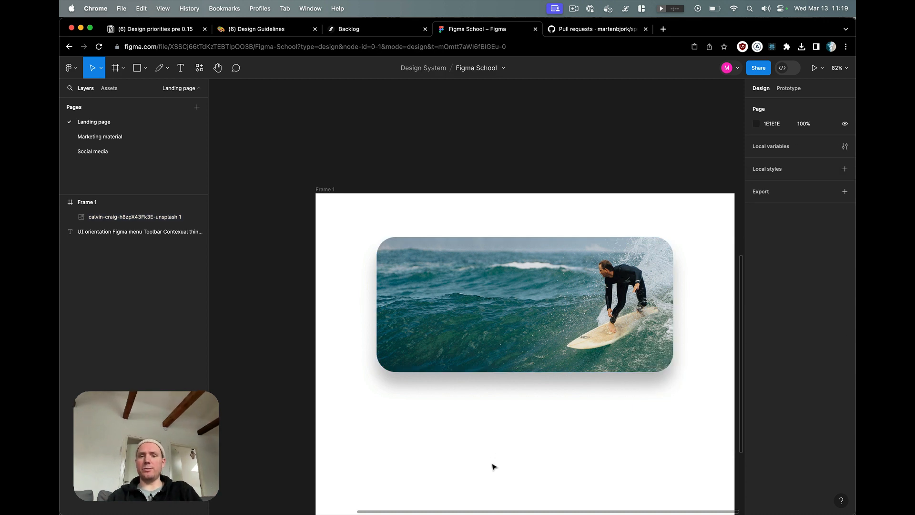
# Look up the surfer photo file on the desktop and return to the design.
pyautogui.scroll(-5, 494, 467)
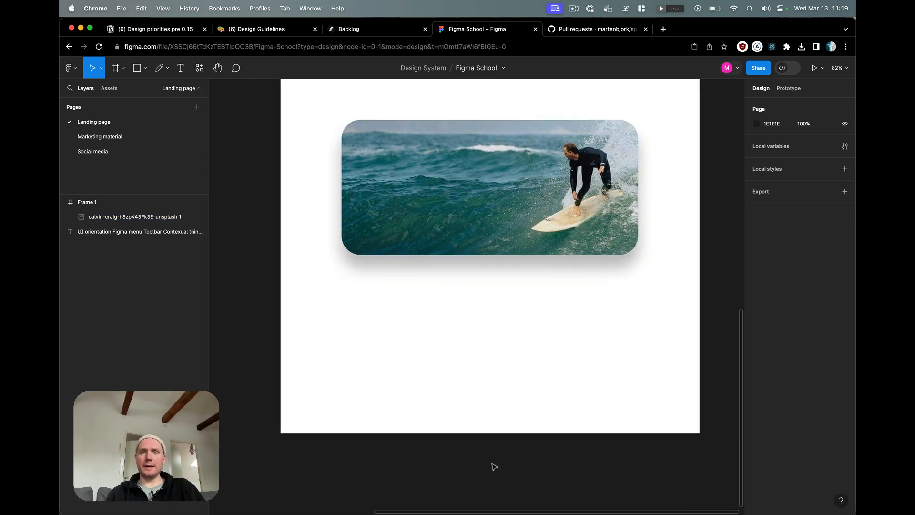
pyautogui.click(553, 202)
pyautogui.press('F11')
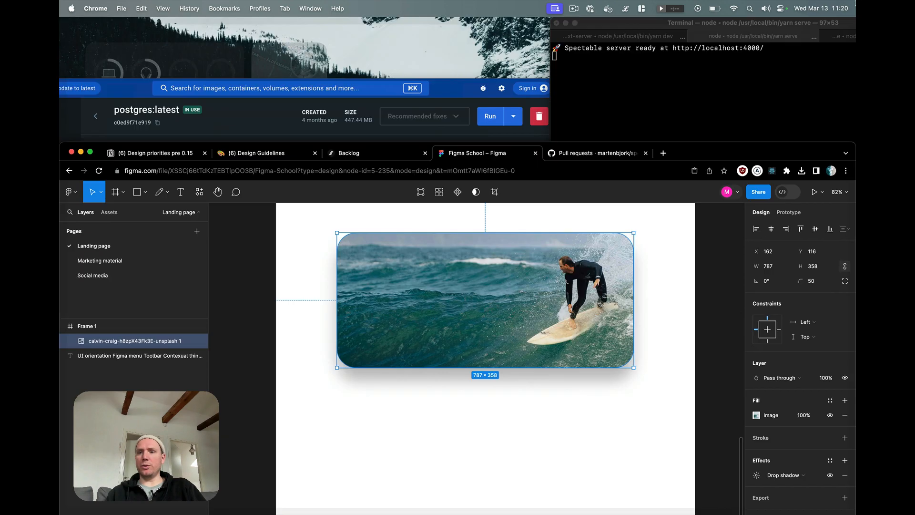
pyautogui.click(751, 142)
pyautogui.press('super+BackSpace')
pyautogui.press('F11')
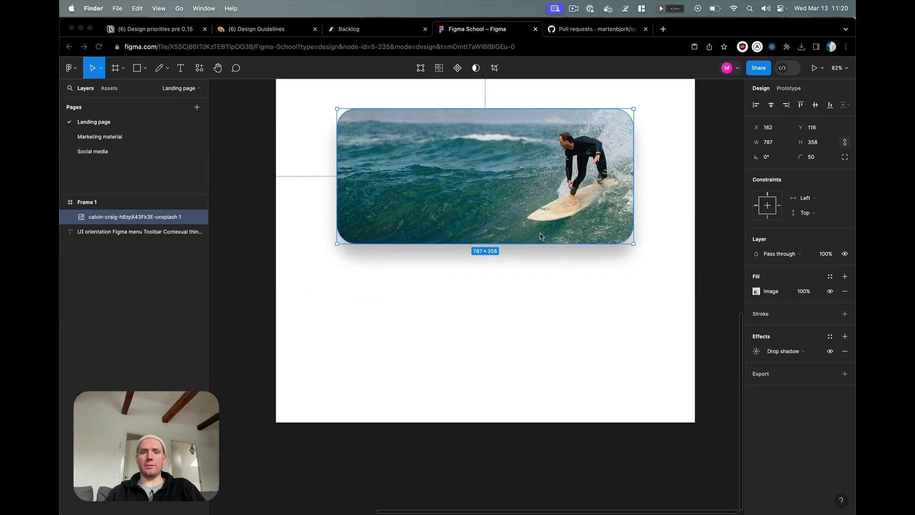
# Draw a square of about 346 × 346 below the photo inside the frame.
pyautogui.press('Escape')
pyautogui.press('r')
pyautogui.scroll(-2, 500, 276)
pyautogui.moveTo(394, 261); pyautogui.dragTo(525, 392)
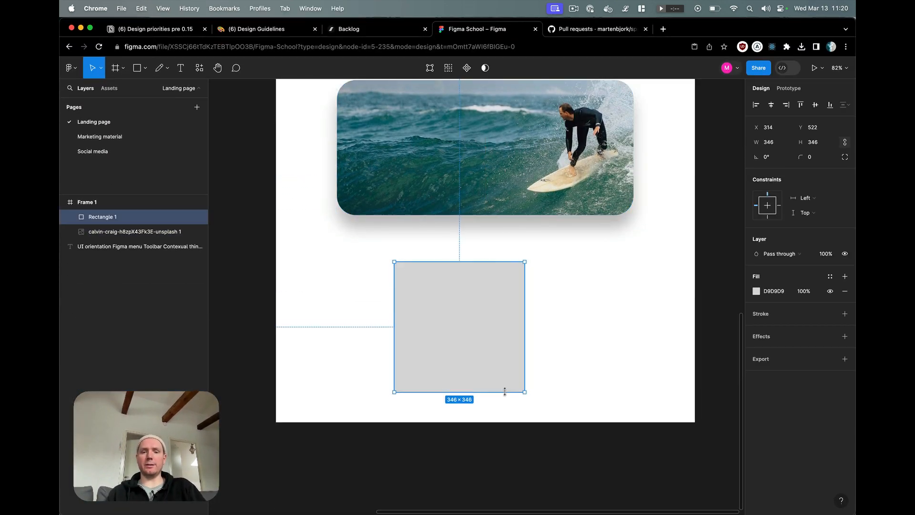
# Give the new square a corner radius of 94 and a drop shadow, and keep it selected.
pyautogui.click(820, 161)
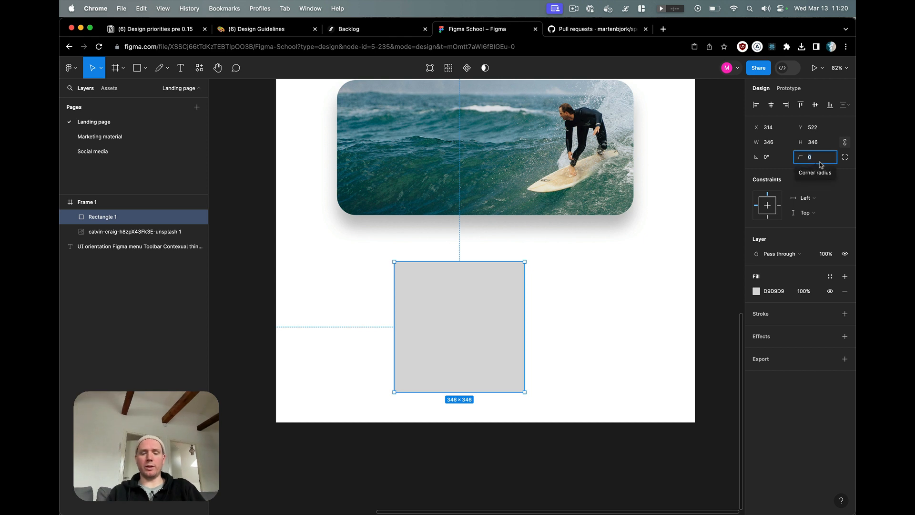
pyautogui.write('64')
pyautogui.press('Return')
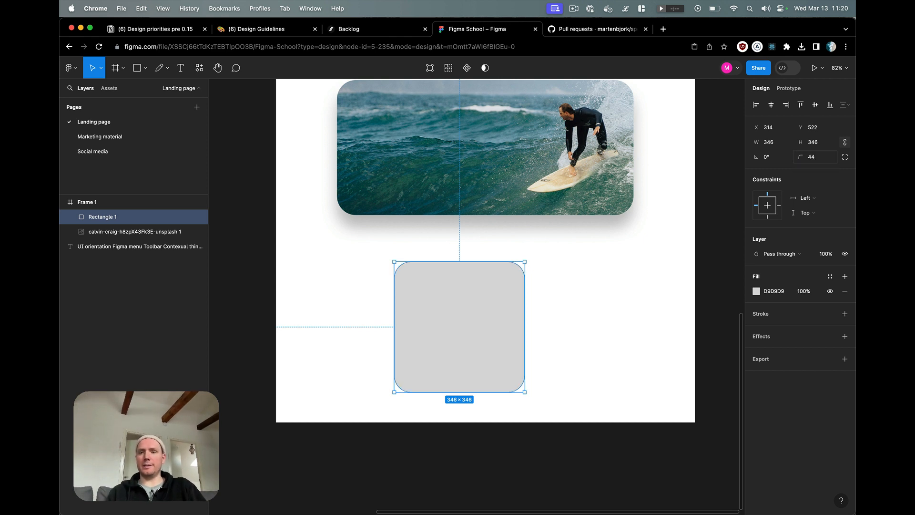
pyautogui.write('94')
pyautogui.press('Return')
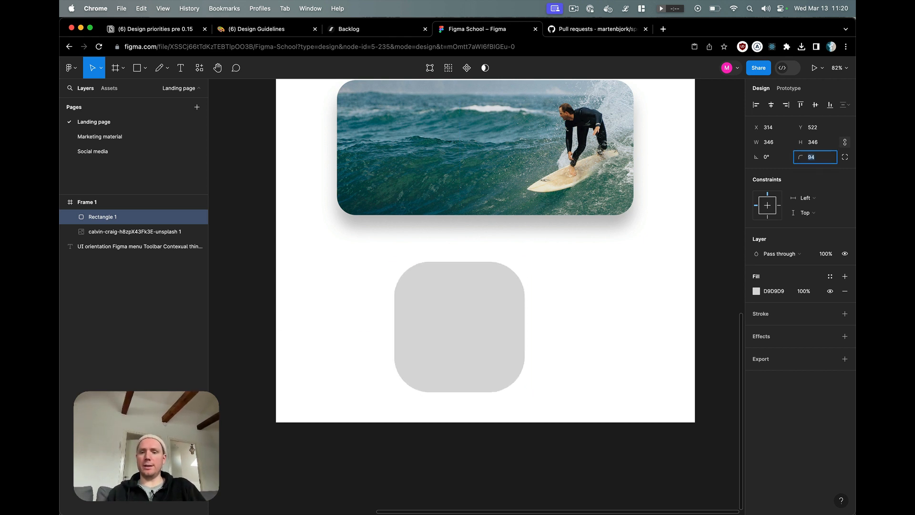
pyautogui.click(775, 337)
pyautogui.click(594, 324)
pyautogui.click(474, 319)
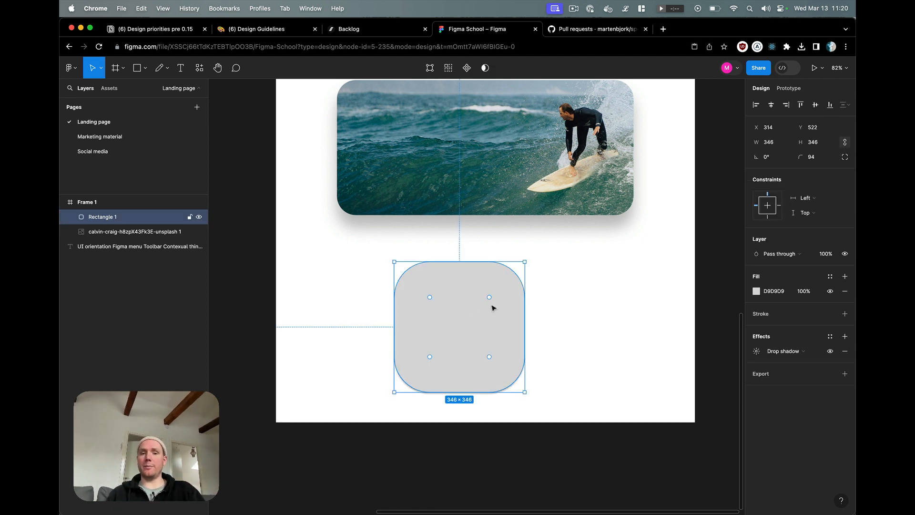
# Replace the rounded square's solid colour with an image fill that uses the surfer photo file from the desktop.
pyautogui.click(756, 291)
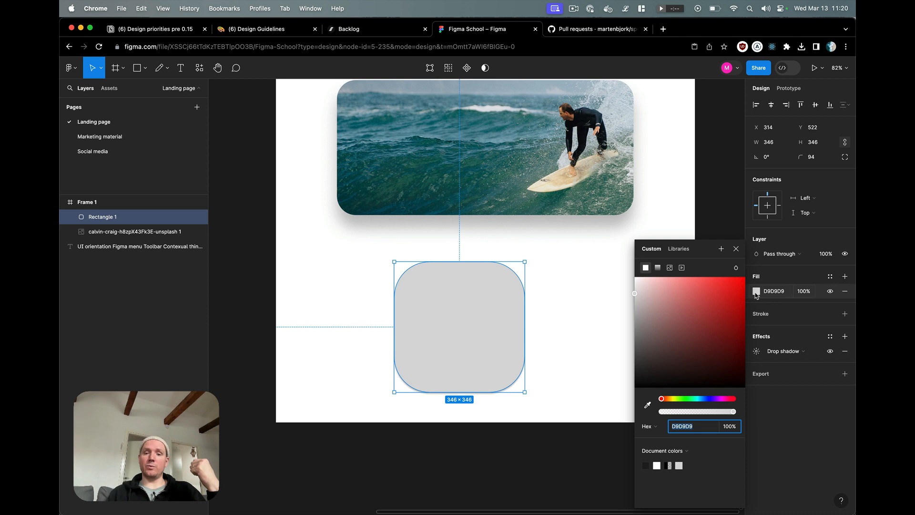
pyautogui.moveTo(666, 297)
pyautogui.mouseDown()
pyautogui.moveTo(742, 284)
pyautogui.moveTo(662, 304)
pyautogui.mouseUp()
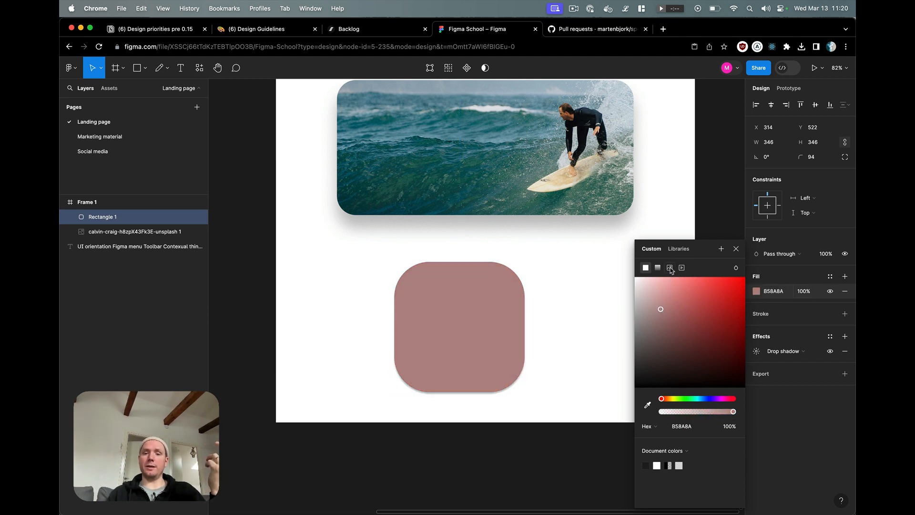
pyautogui.click(670, 268)
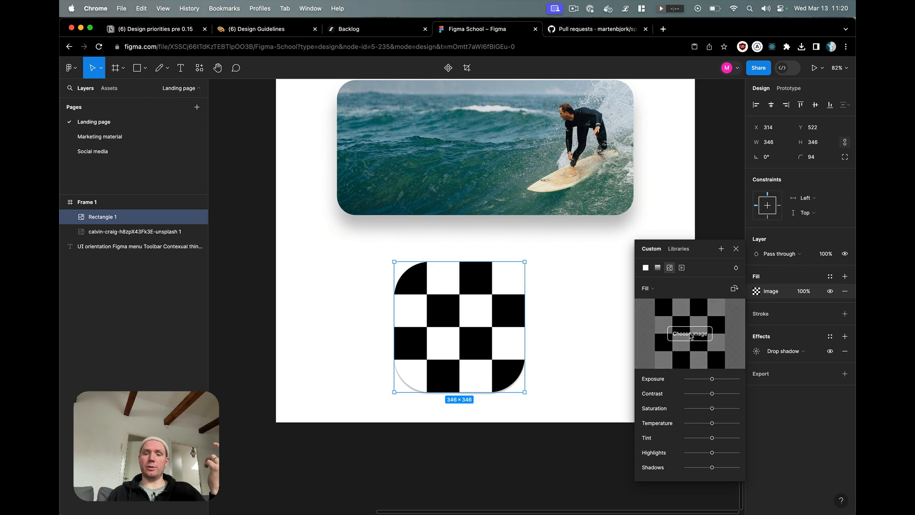
pyautogui.click(691, 334)
pyautogui.press('F11')
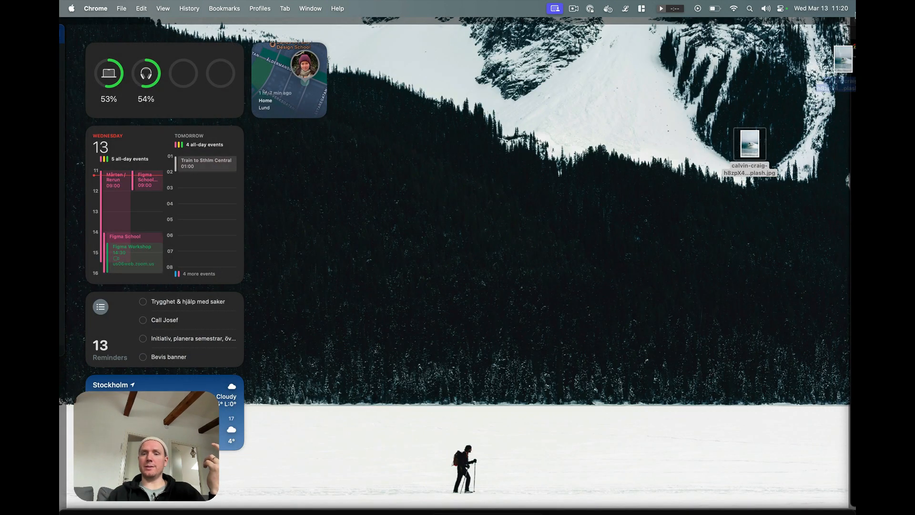
pyautogui.moveTo(749, 143); pyautogui.dragTo(499, 209)
pyautogui.press('Return')
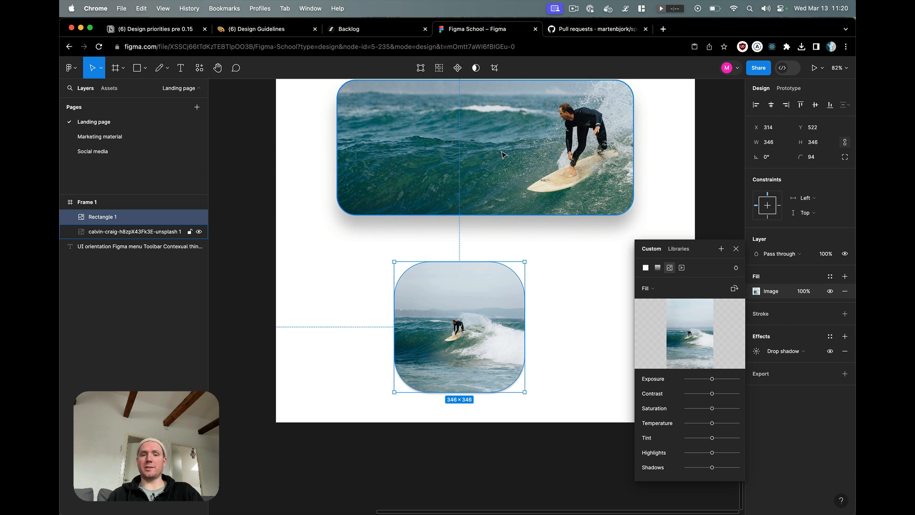
# Reopen the rounded square's image fill settings and switch the image from Fill to Crop mode.
pyautogui.moveTo(476, 282)
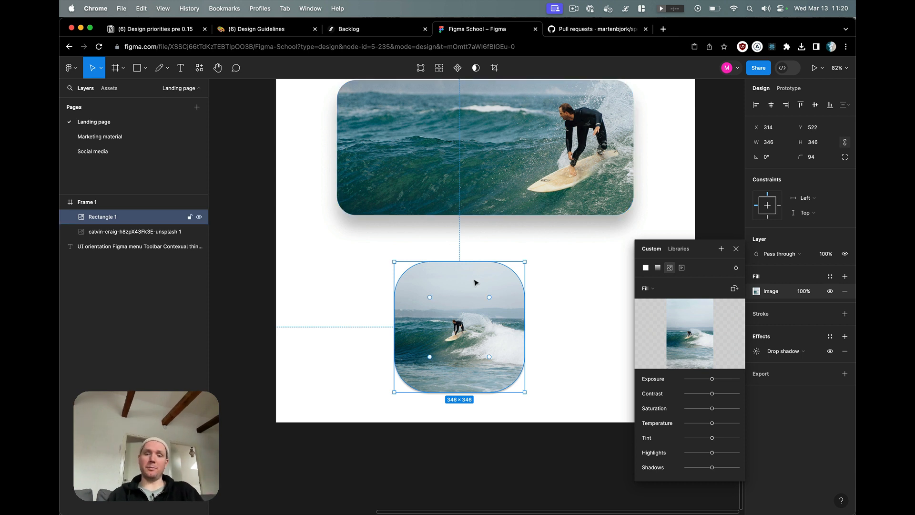
pyautogui.click(471, 191)
pyautogui.click(447, 315)
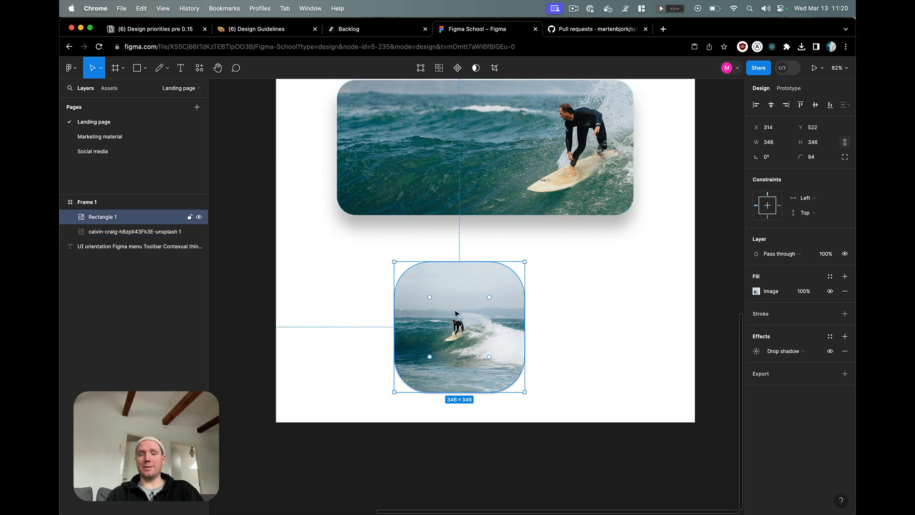
pyautogui.doubleClick(467, 296)
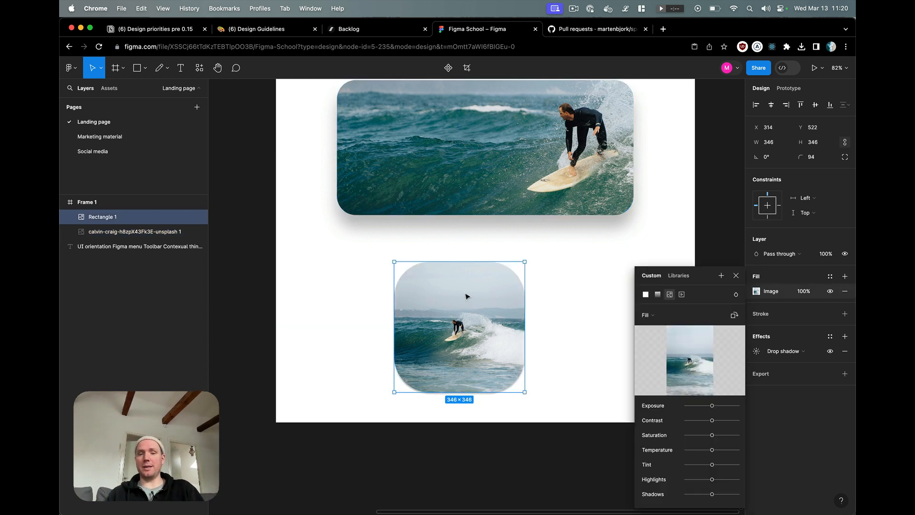
pyautogui.click(647, 315)
pyautogui.click(656, 338)
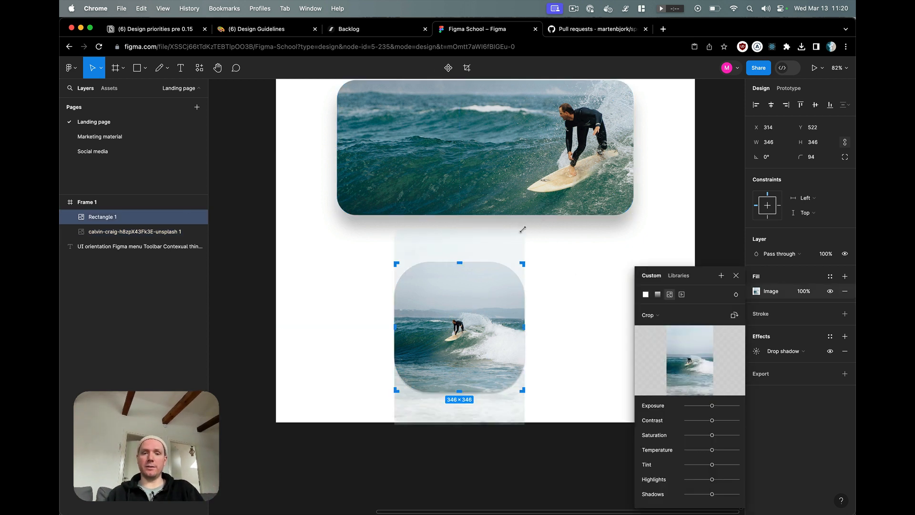
# Enlarge the picture behind the rounded square, shift it slightly down so the surfer is centred, and finish cropping.
pyautogui.moveTo(522, 230); pyautogui.dragTo(619, 101)
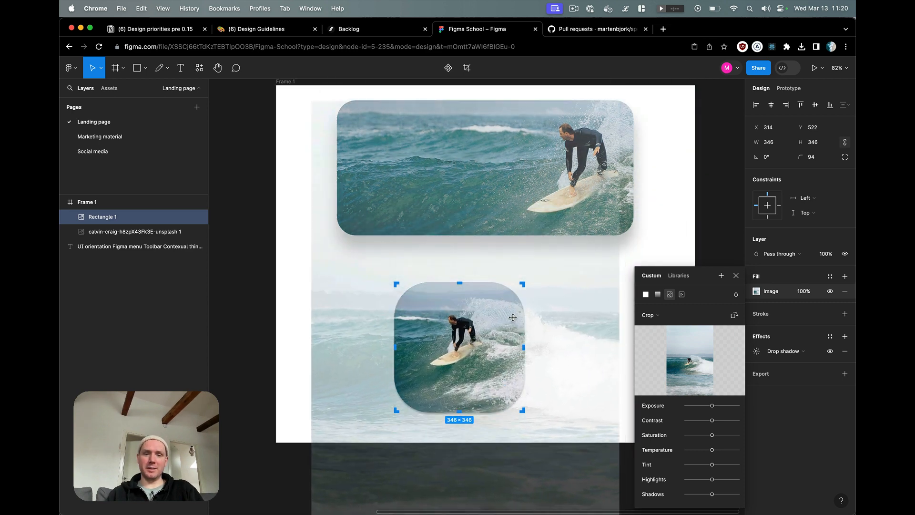
pyautogui.moveTo(512, 318); pyautogui.dragTo(514, 326)
pyautogui.click(673, 183)
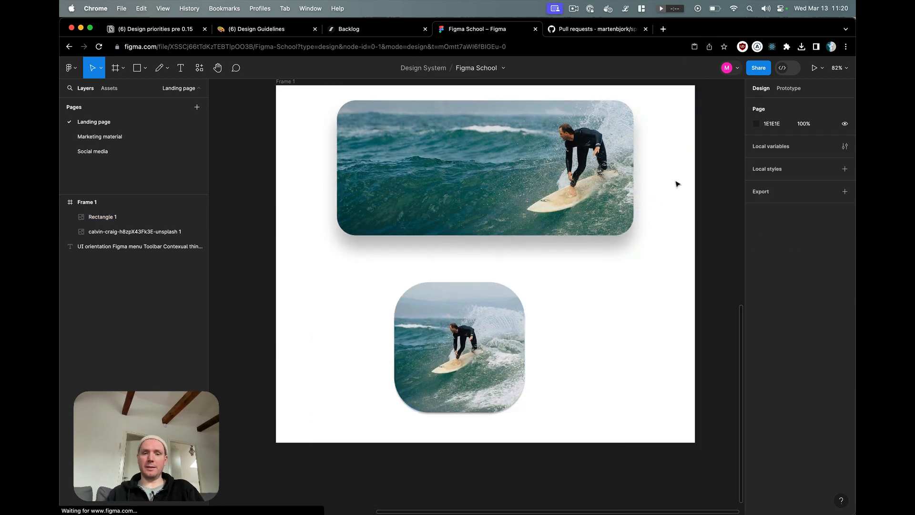
# Move the rounded square to X 162, Y 474, aligned with the large photo's left edge, and deselect it.
pyautogui.moveTo(477, 353); pyautogui.dragTo(419, 335)
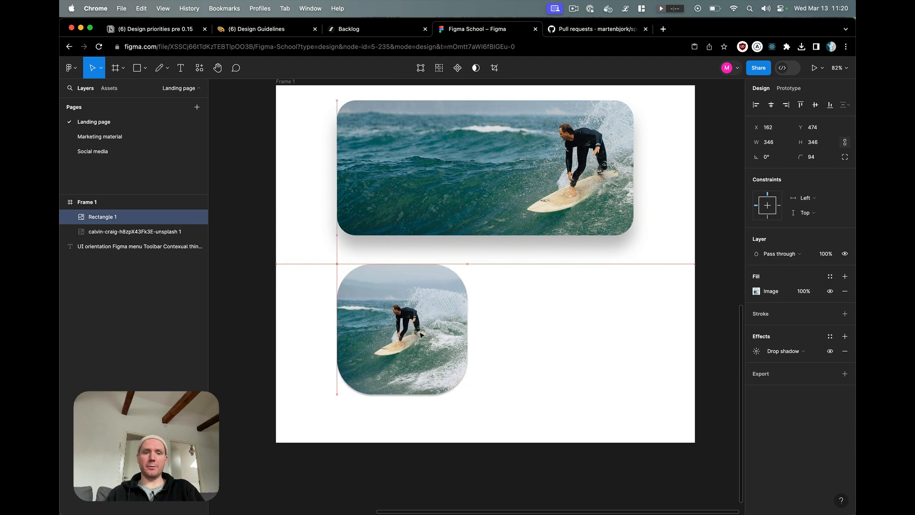
pyautogui.click(557, 347)
pyautogui.scroll(3, 557, 347)
pyautogui.hscroll(2, 557, 347)
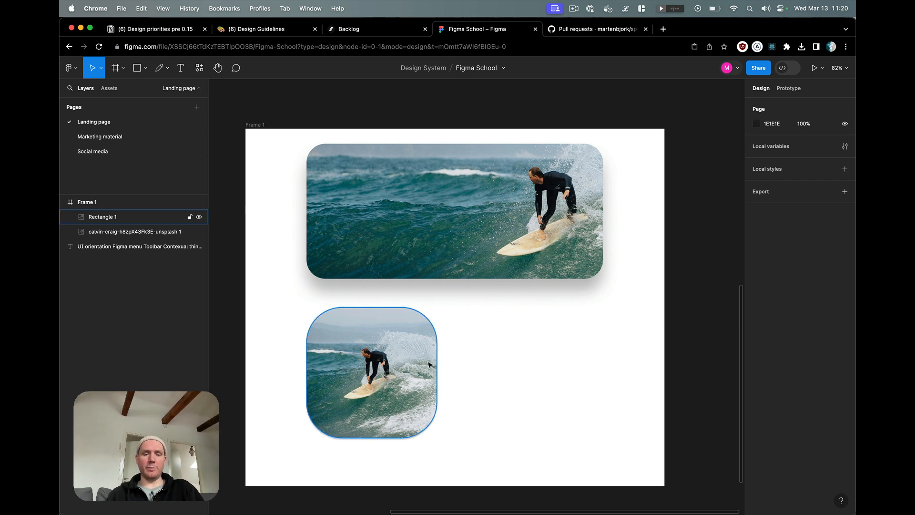
pyautogui.click(573, 8)
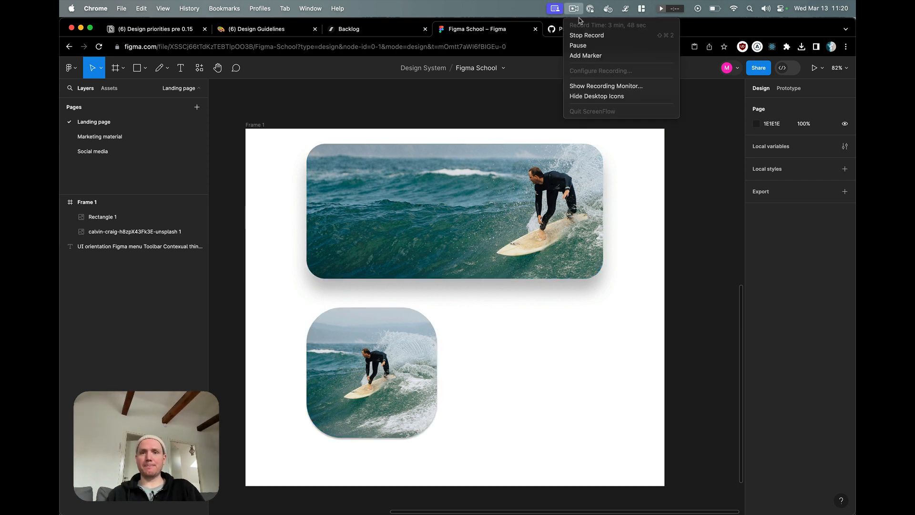